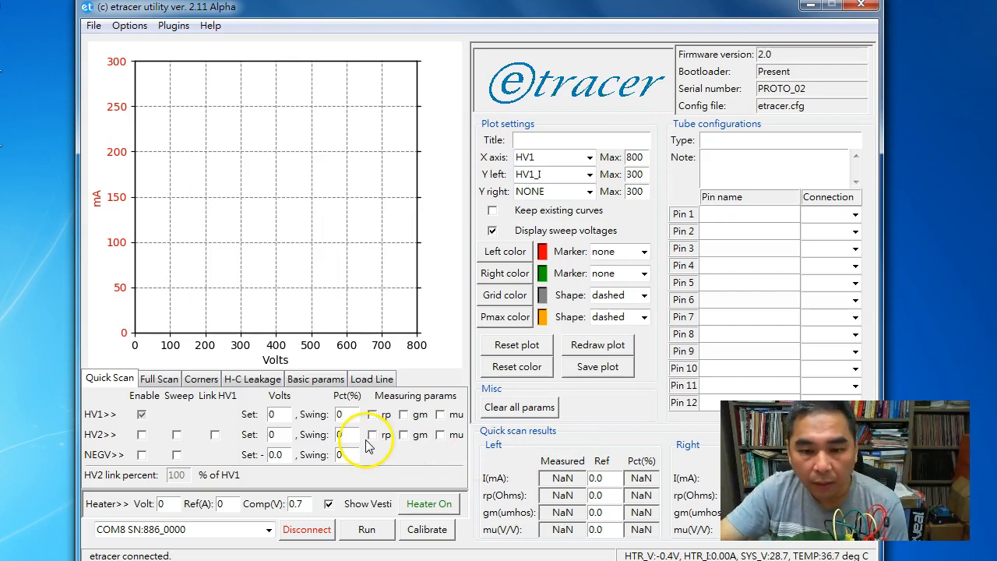
Load the measurement file PSVANE_300B_dark_1.csv from the BKK_2 test data folder, accepting the local 300B.etd as its tube configuration
{"action": "left_click", "coordinate": [204, 379]}
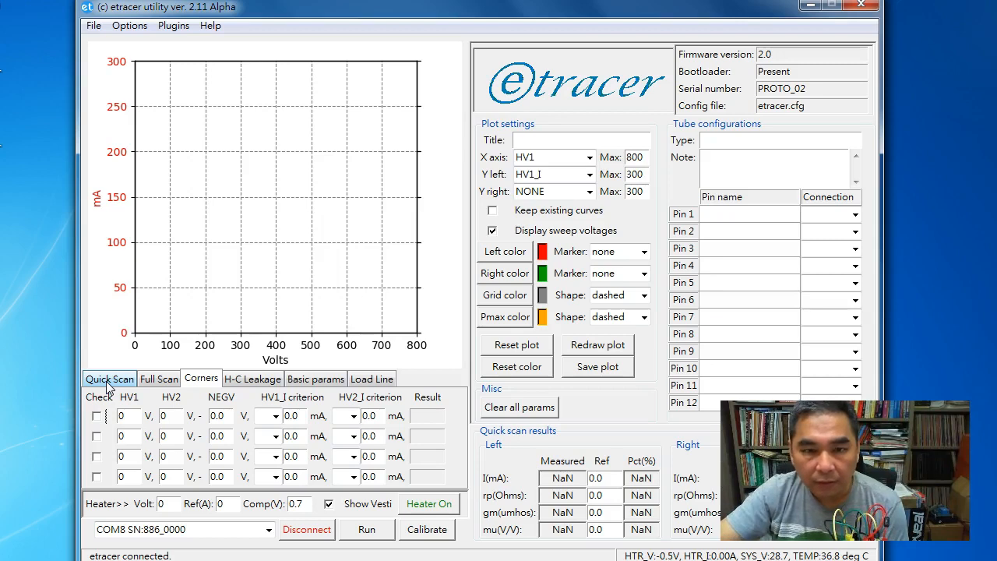
{"action": "left_click", "coordinate": [95, 28]}
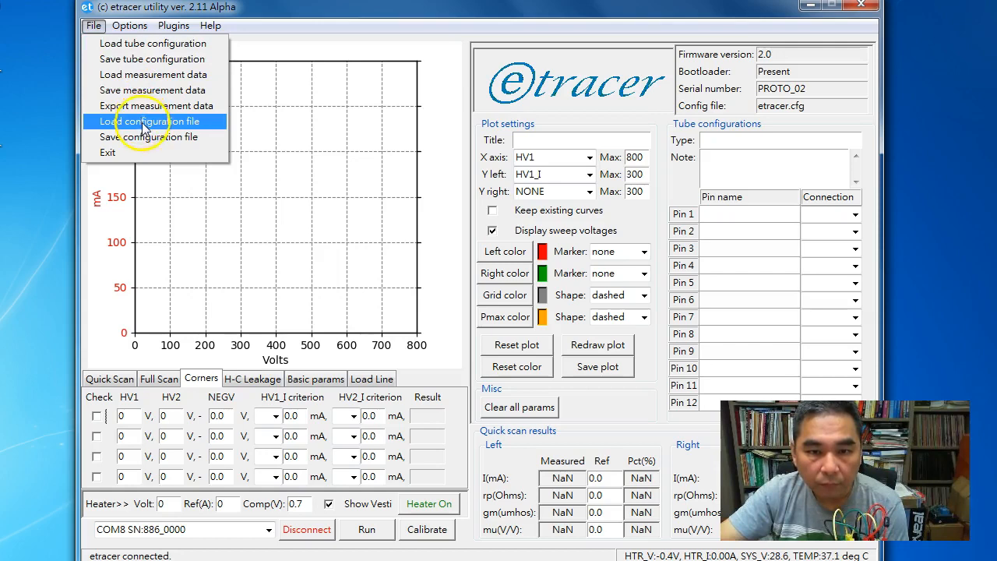
{"action": "left_click", "coordinate": [164, 76]}
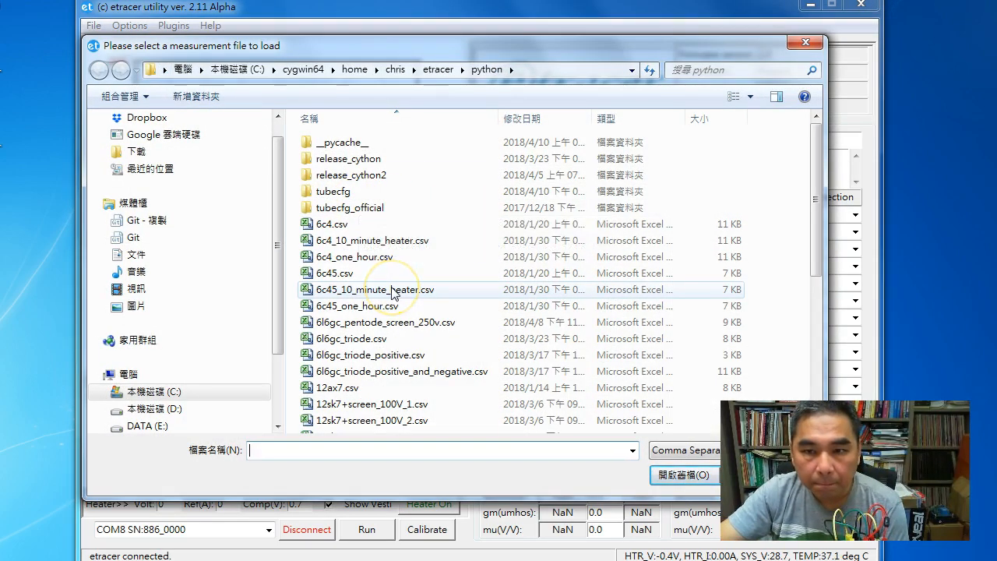
{"action": "left_click", "coordinate": [438, 69]}
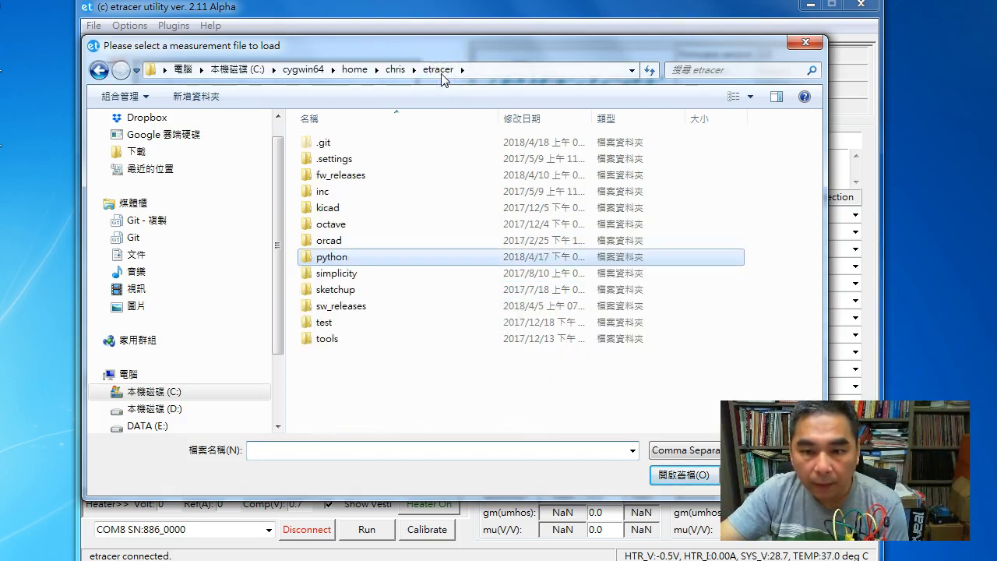
{"action": "double_click", "coordinate": [345, 257]}
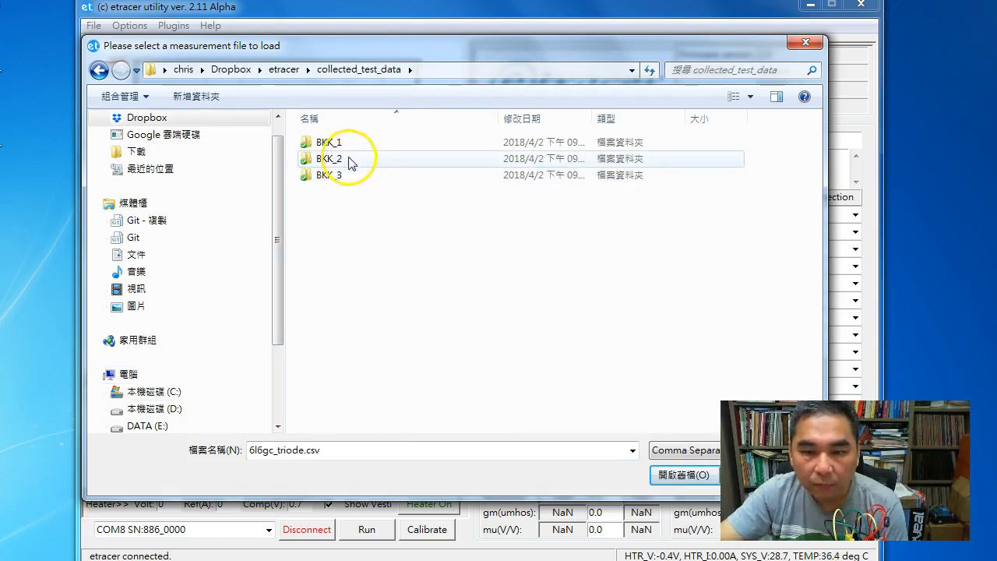
{"action": "double_click", "coordinate": [350, 161]}
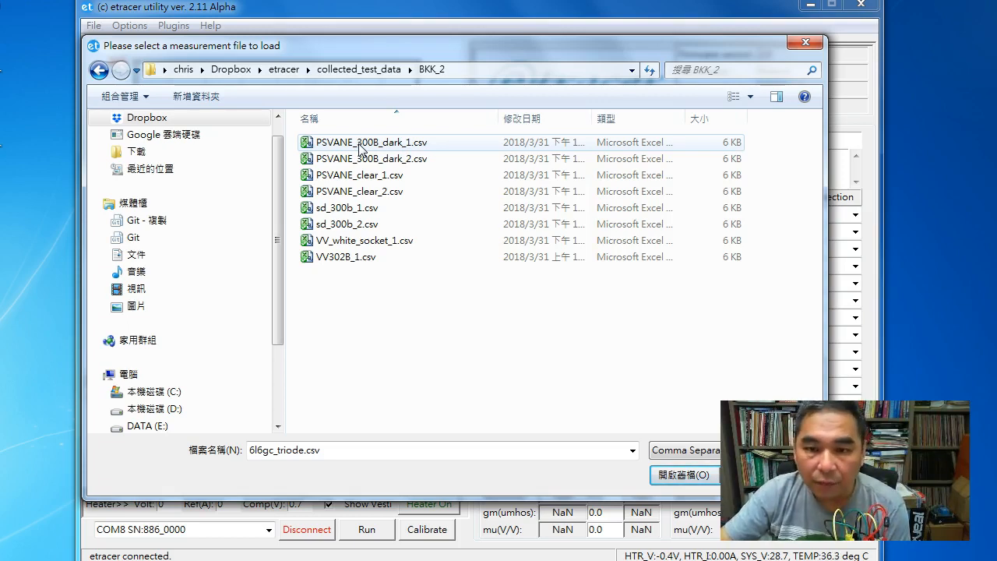
{"action": "double_click", "coordinate": [361, 148]}
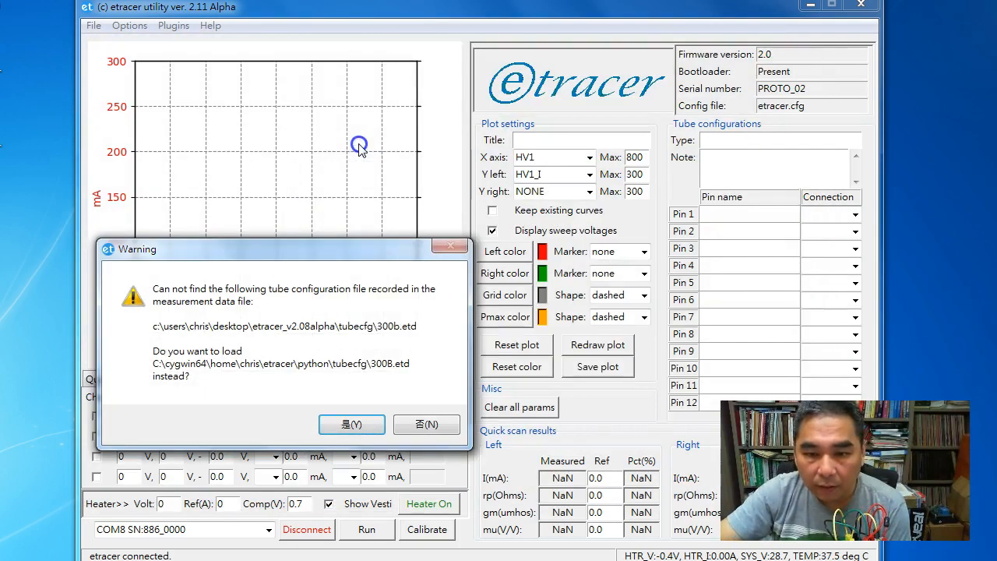
{"action": "left_click", "coordinate": [327, 431]}
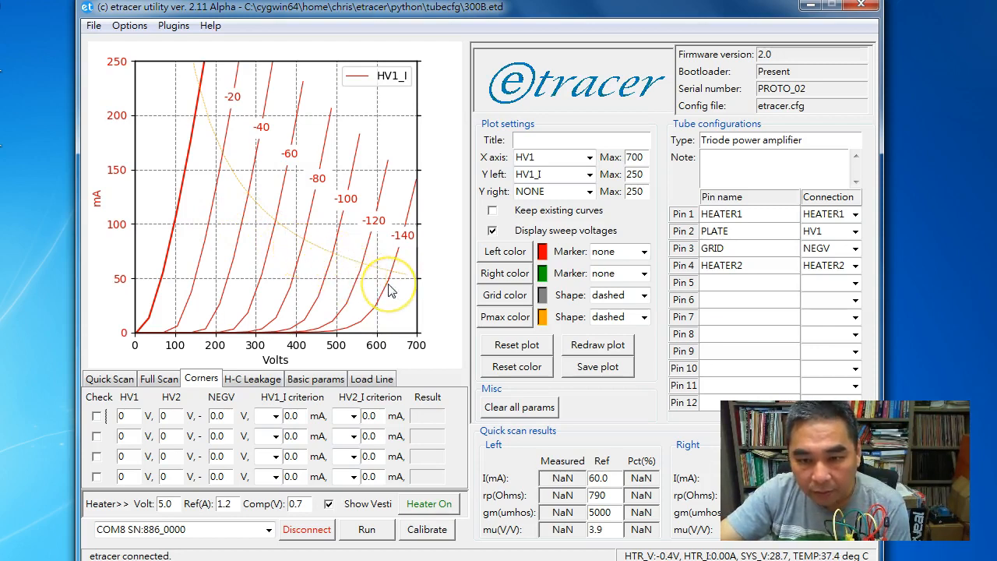
Show the load line on the 300B curves and set its quiescent point to 385 V and 90 mA
{"action": "left_click", "coordinate": [367, 380]}
{"action": "left_click_drag", "start_coordinate": [277, 199], "coordinate": [290, 238]}
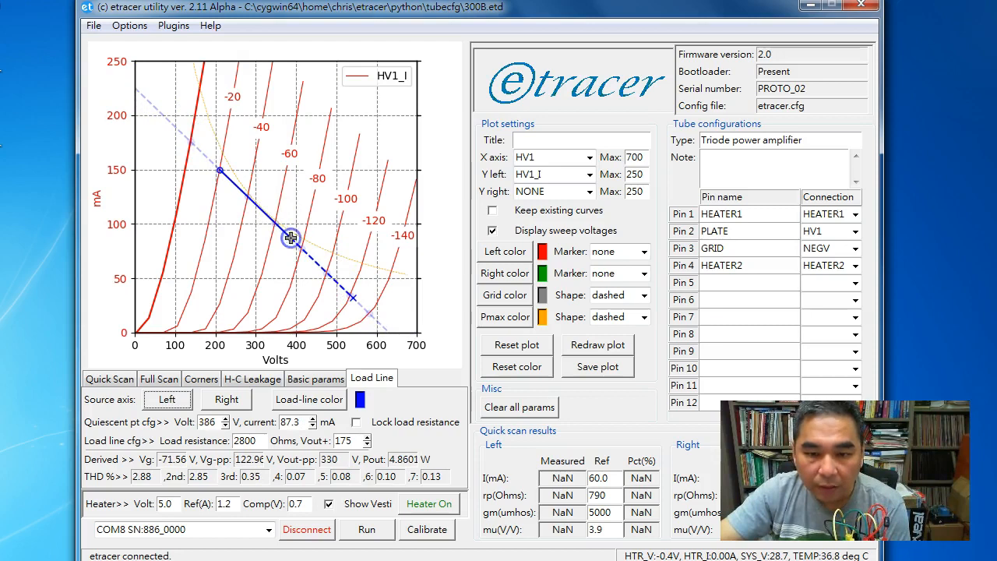
{"action": "left_click", "coordinate": [224, 425]}
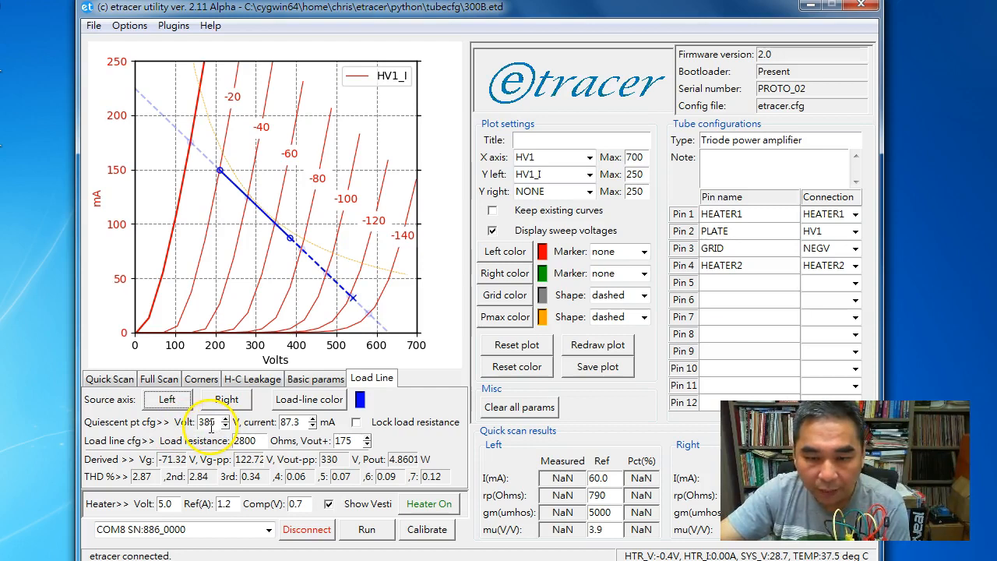
{"action": "double_click", "coordinate": [299, 422]}
{"action": "type", "text": "90"}
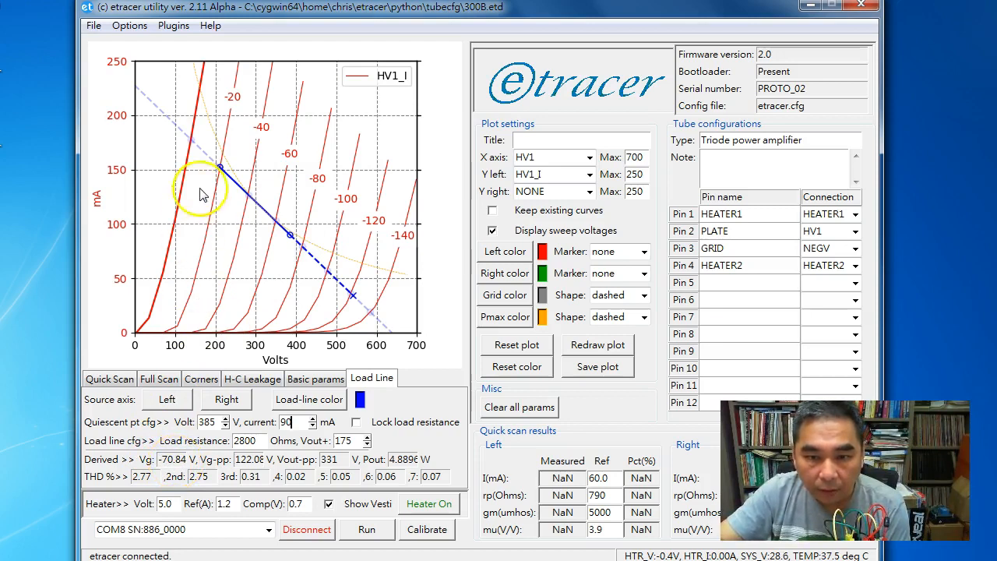
Extend the load line's positive output swing to about 238.2 V, then lock the load resistance at 2500 ohms
{"action": "left_click_drag", "start_coordinate": [217, 167], "coordinate": [194, 139]}
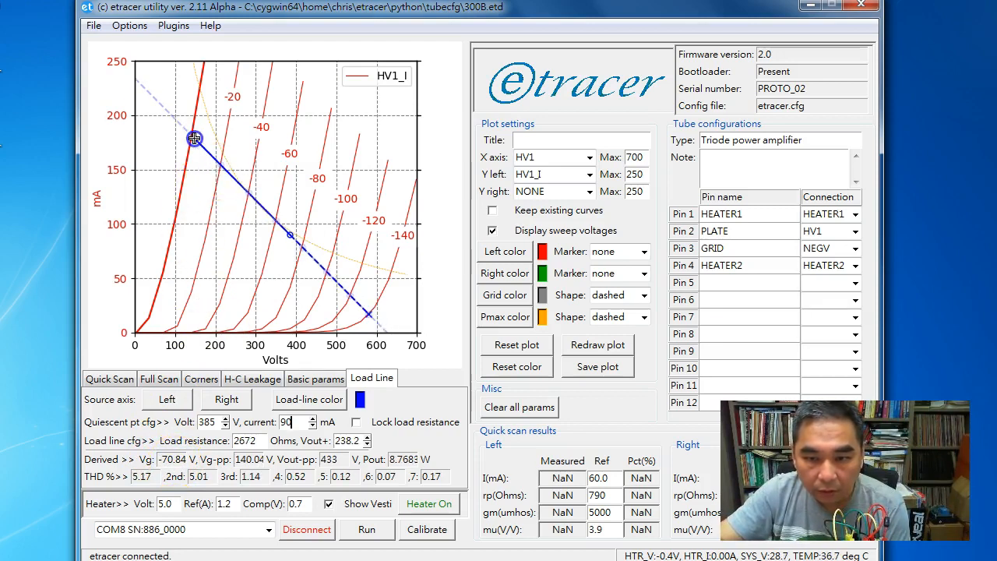
{"action": "left_click", "coordinate": [356, 422]}
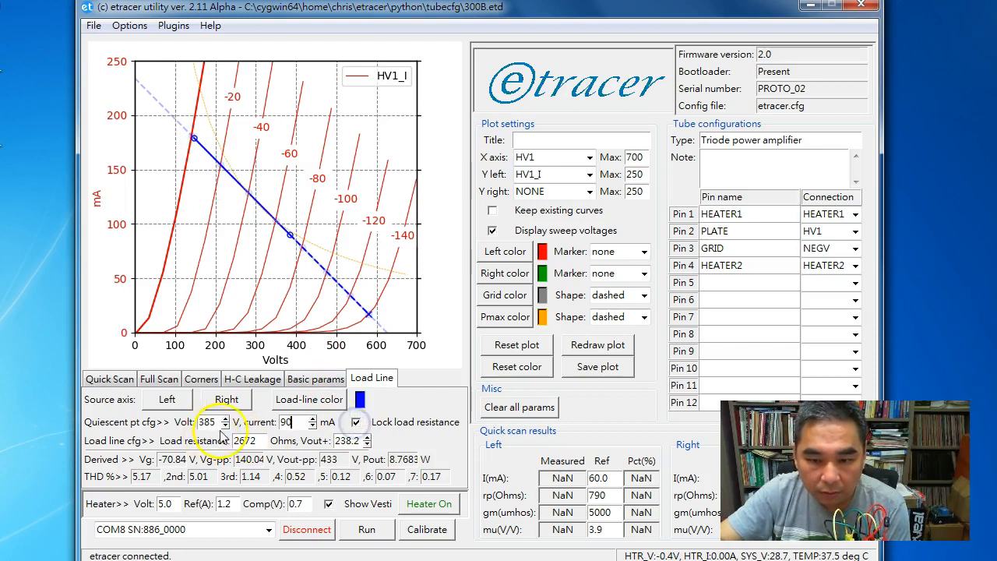
{"action": "double_click", "coordinate": [248, 441]}
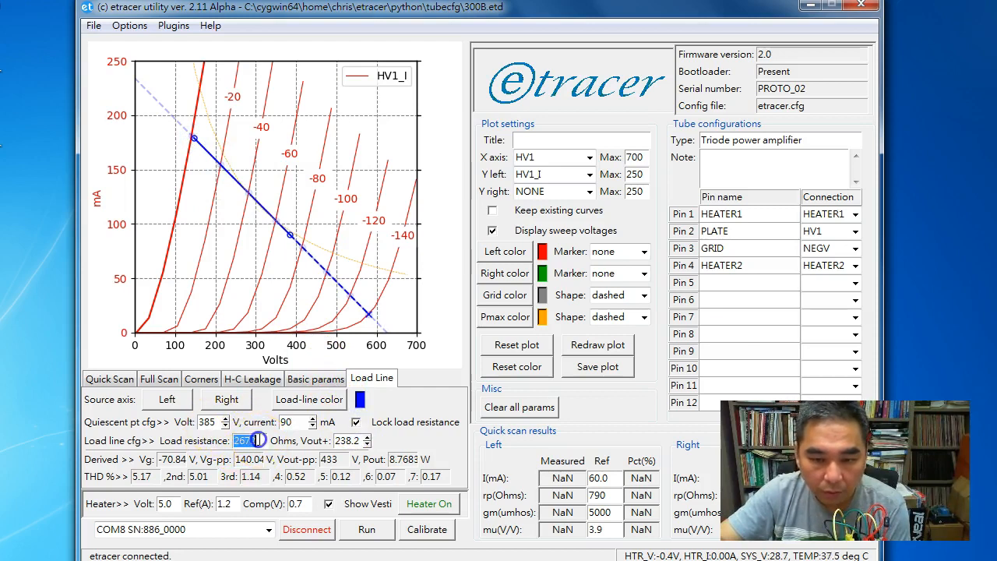
{"action": "type", "text": "2500"}
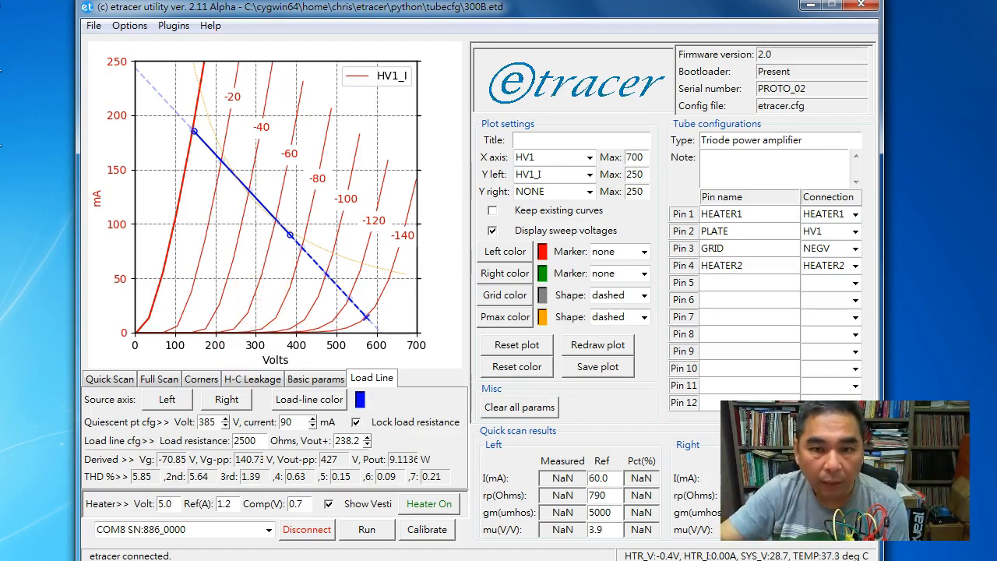
Load the measurement file PSVANE_300B_dark_2.csv from the BKK_2 folder in Dropbox's collected_test_data, accepting the substitute tube configuration
{"action": "left_click", "coordinate": [130, 25]}
{"action": "left_click", "coordinate": [118, 50]}
{"action": "left_click", "coordinate": [94, 25]}
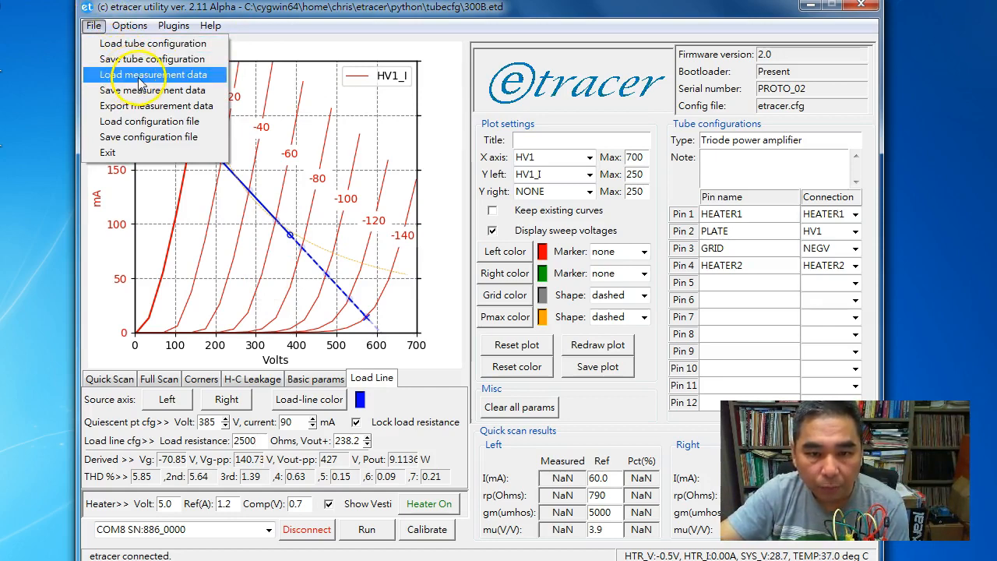
{"action": "left_click", "coordinate": [139, 77]}
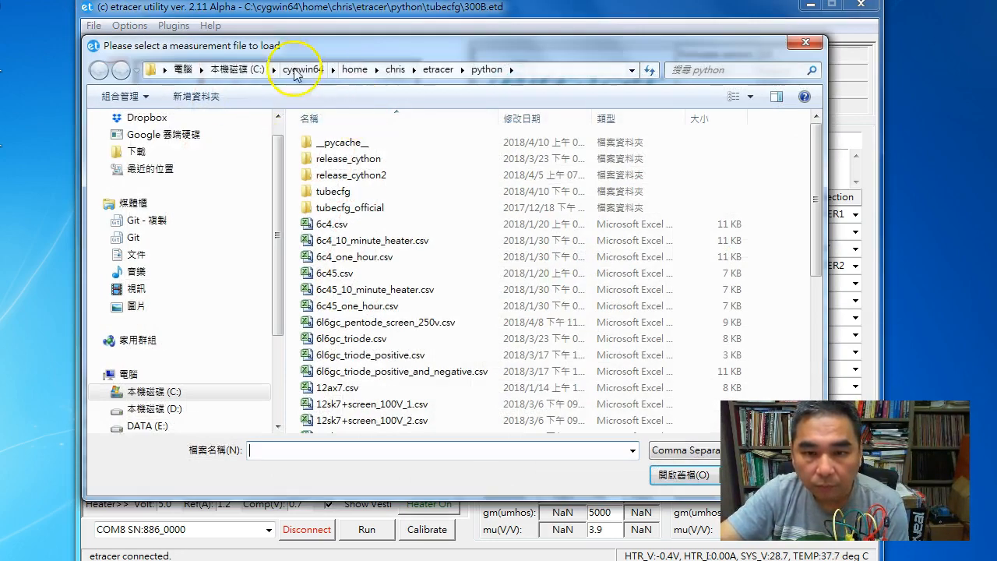
{"action": "left_click", "coordinate": [148, 117]}
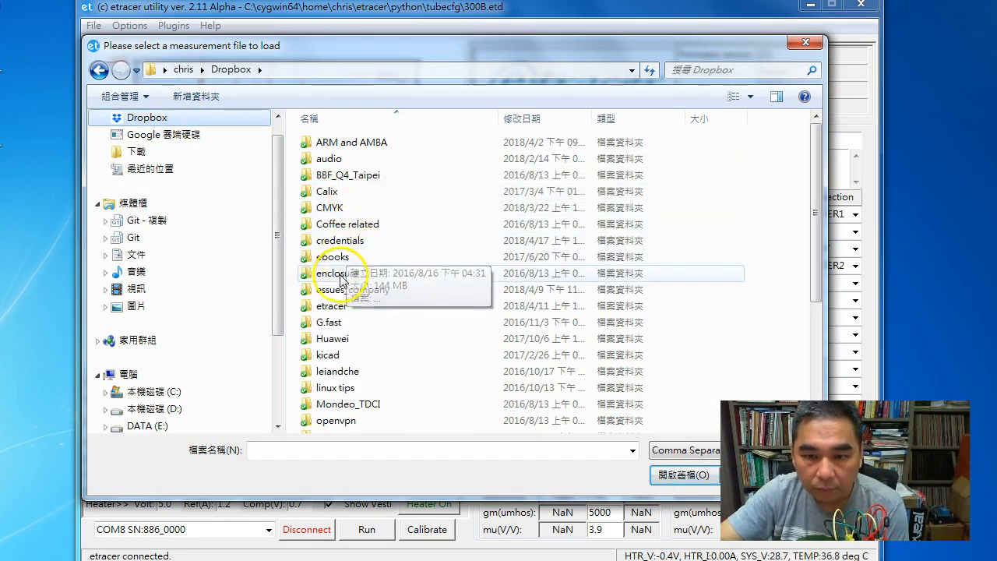
{"action": "double_click", "coordinate": [335, 306]}
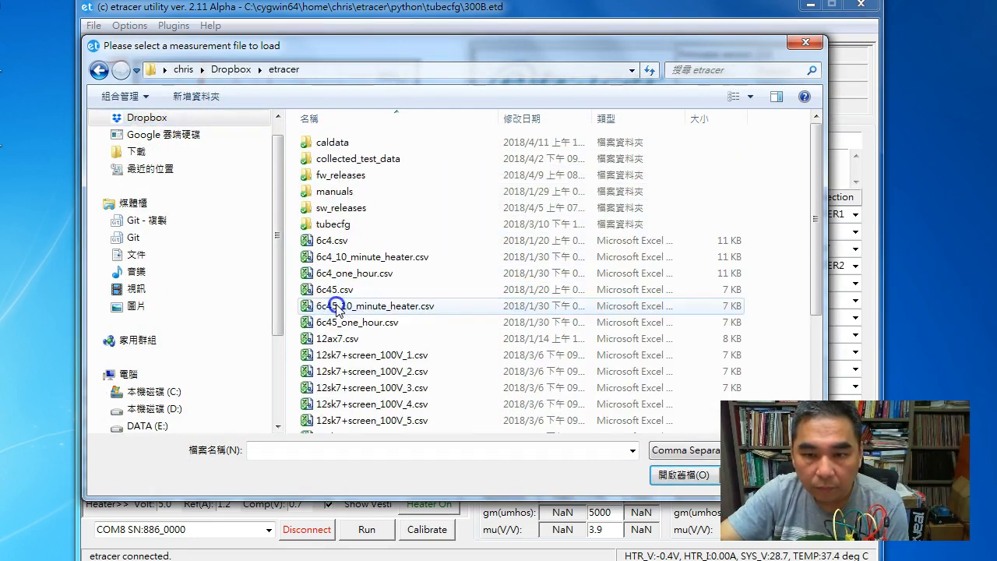
{"action": "double_click", "coordinate": [372, 158]}
{"action": "double_click", "coordinate": [371, 159]}
{"action": "double_click", "coordinate": [347, 160]}
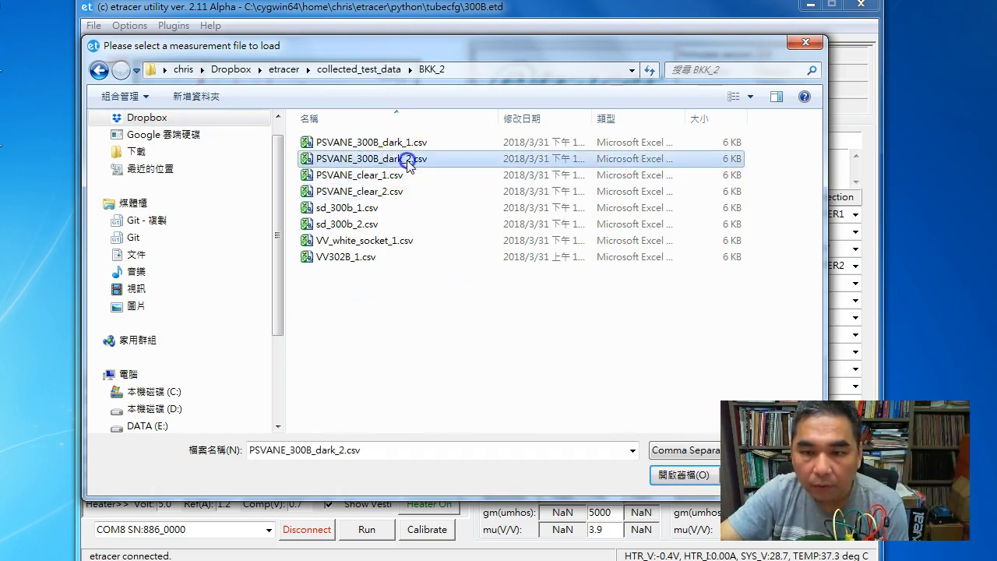
{"action": "left_click", "coordinate": [352, 422]}
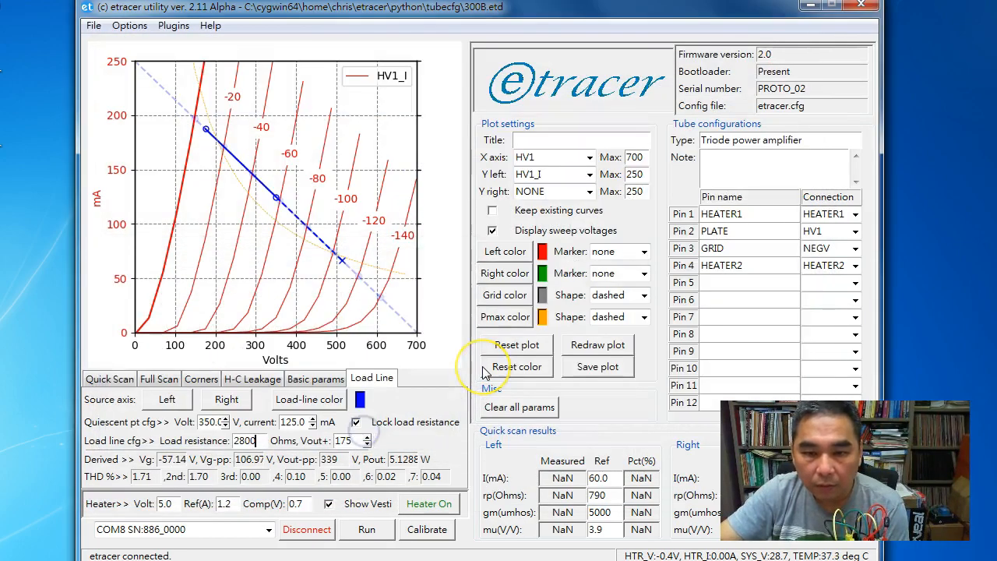
{"action": "left_click", "coordinate": [99, 339]}
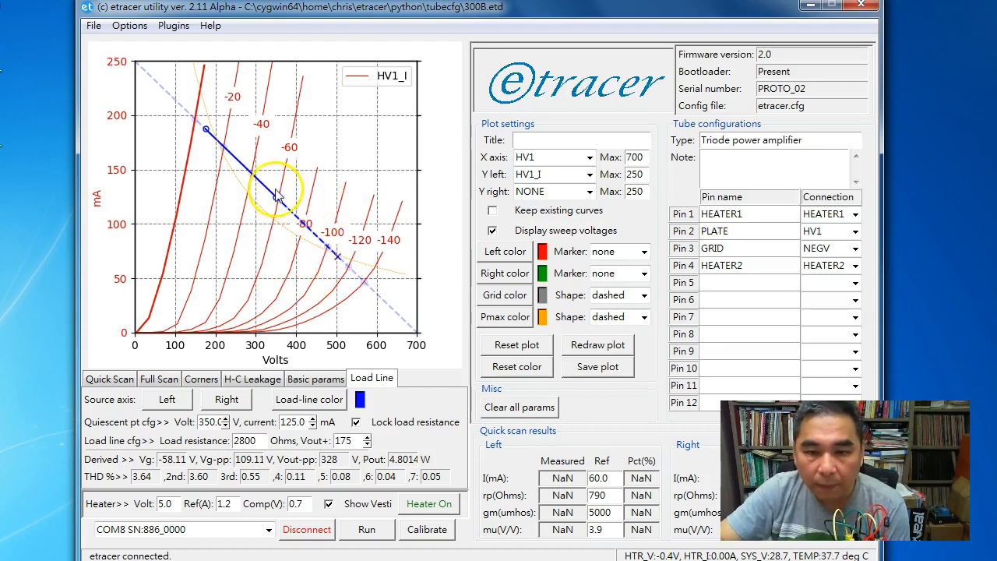
Move the quiescent point on the second tube's curves to 385 V and 90 mA
{"action": "left_click_drag", "start_coordinate": [274, 196], "coordinate": [288, 231]}
{"action": "left_click", "coordinate": [226, 418]}
{"action": "left_click", "coordinate": [225, 418]}
{"action": "left_click", "coordinate": [226, 418]}
{"action": "left_click", "coordinate": [225, 419]}
{"action": "left_click", "coordinate": [225, 419]}
{"action": "left_click", "coordinate": [225, 418]}
{"action": "double_click", "coordinate": [289, 422]}
{"action": "type", "text": "90"}
{"action": "key", "text": "Return"}
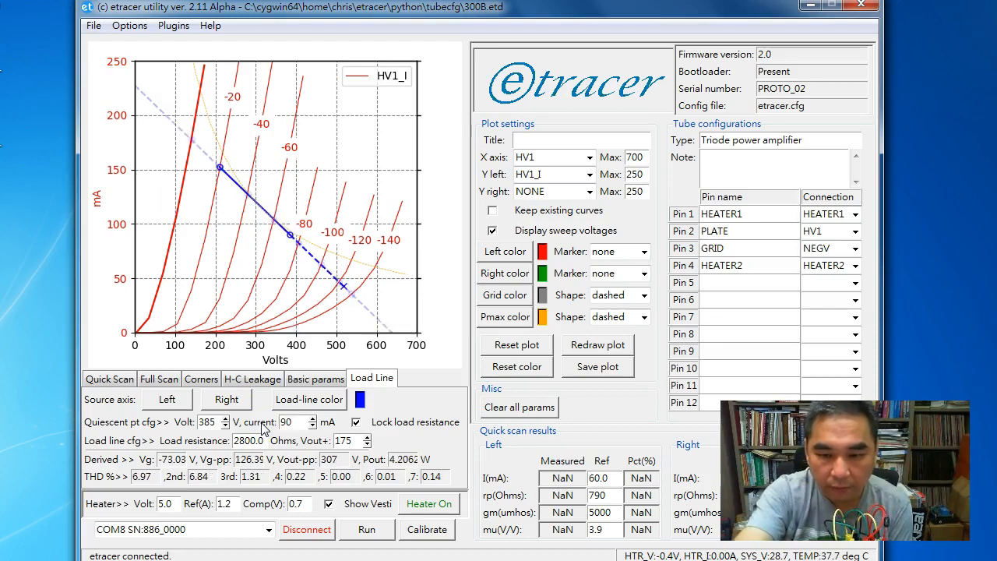
Set the load resistance to 2500 ohms and extend the positive output swing to about 232.4 V
{"action": "double_click", "coordinate": [243, 440]}
{"action": "type", "text": "2500"}
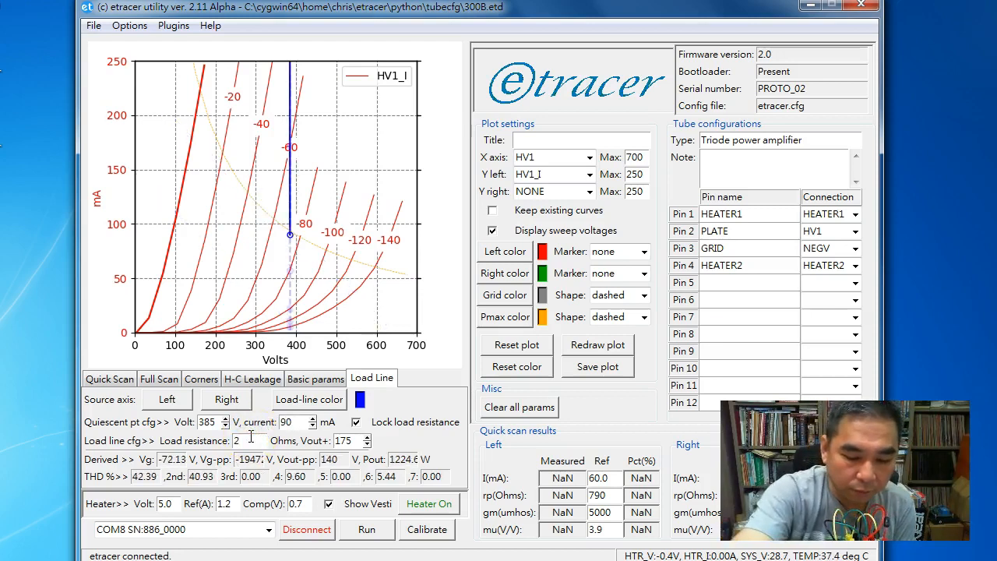
{"action": "key", "text": "Return"}
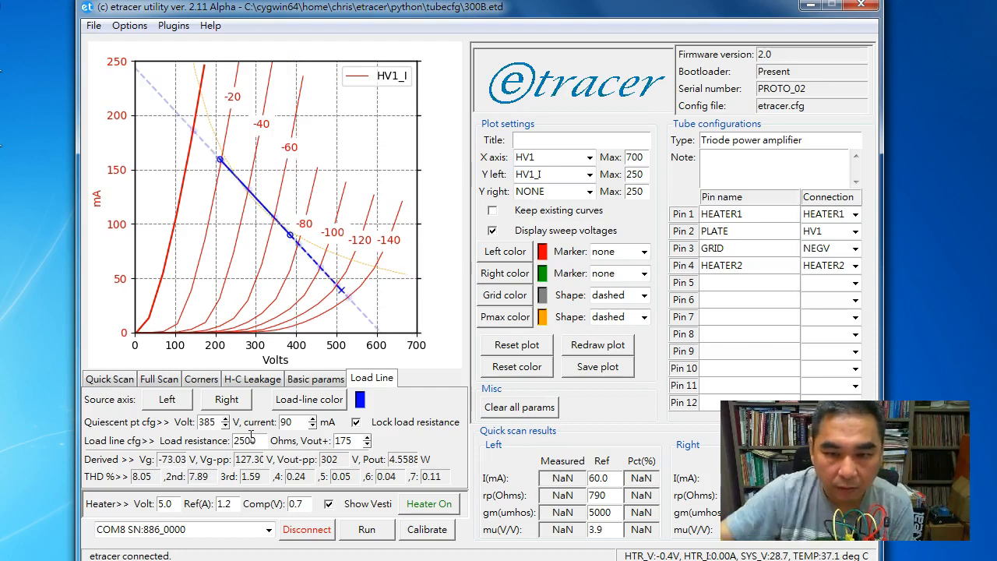
{"action": "left_click_drag", "start_coordinate": [220, 164], "coordinate": [198, 132]}
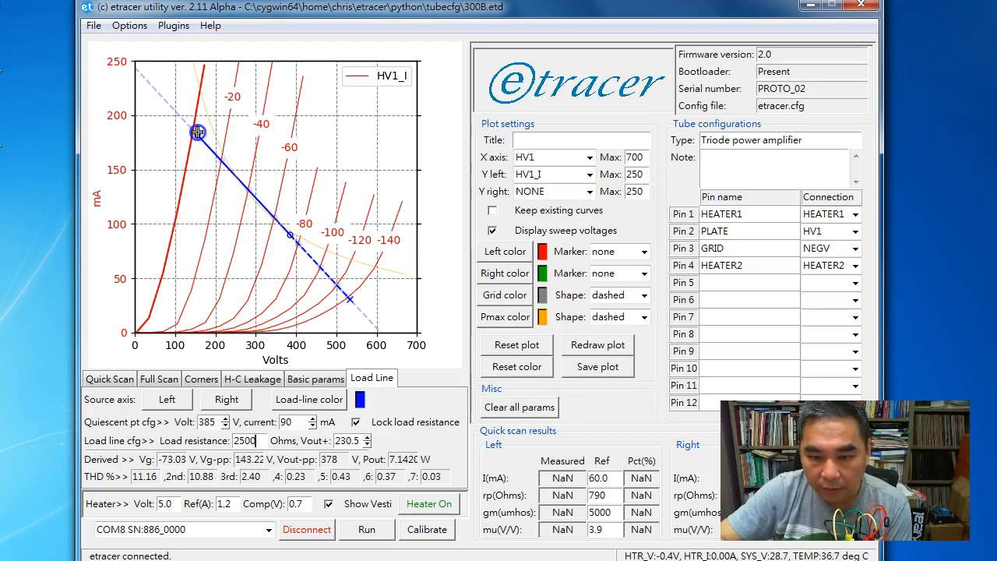
{"action": "left_click_drag", "start_coordinate": [196, 132], "coordinate": [196, 133]}
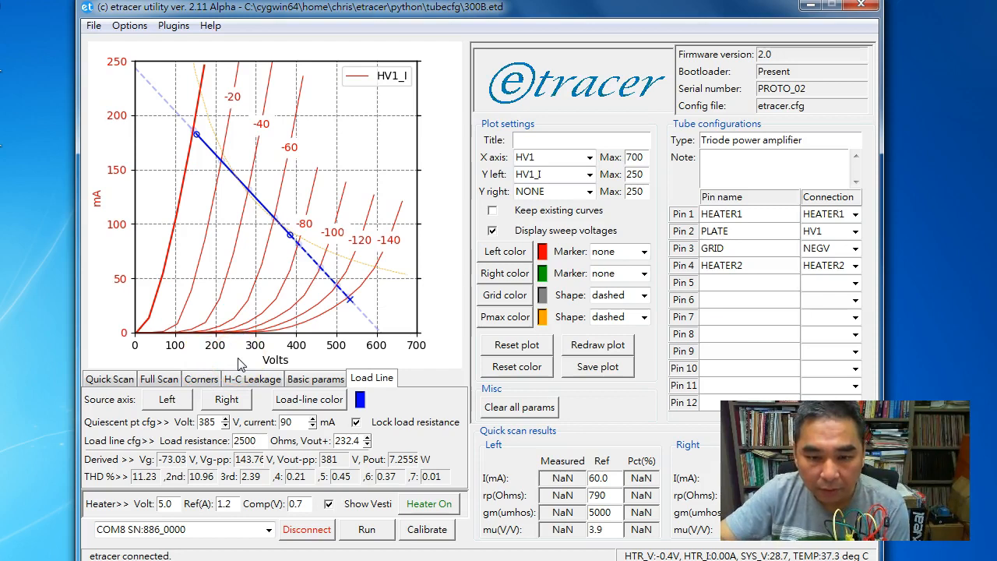
Enable the first corner check with HV1 at 450 V and NEGV at -140 V
{"action": "left_click", "coordinate": [201, 379]}
{"action": "left_click", "coordinate": [96, 418]}
{"action": "double_click", "coordinate": [122, 416]}
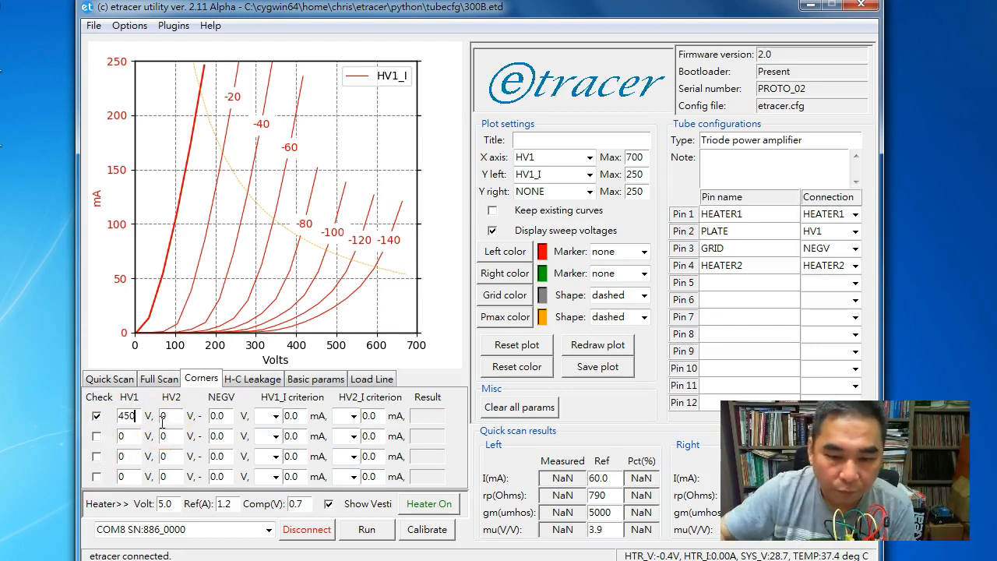
{"action": "left_click", "coordinate": [163, 418]}
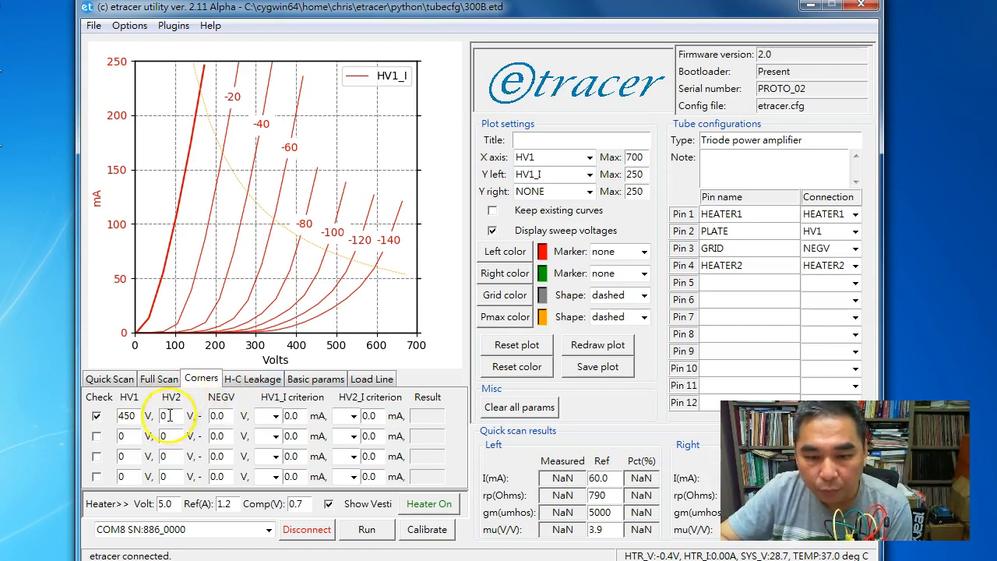
{"action": "double_click", "coordinate": [222, 417]}
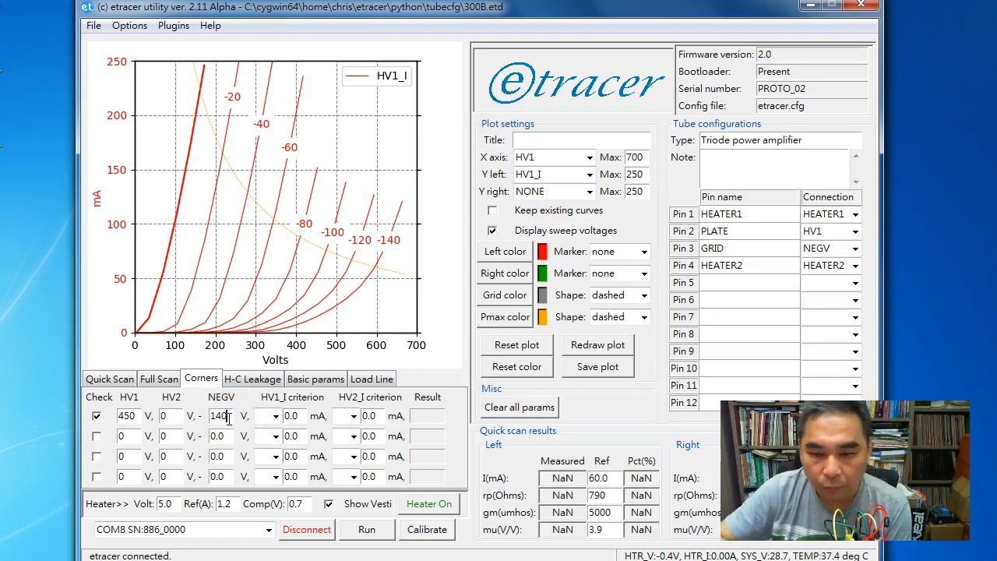
Set the first corner check's HV1_I criterion to less than 5 mA
{"action": "left_click", "coordinate": [276, 417]}
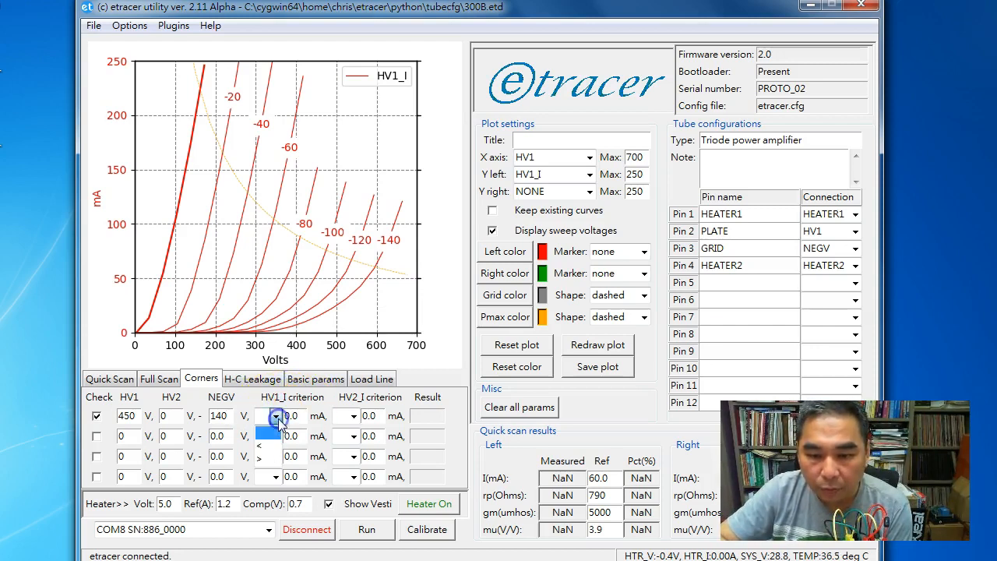
{"action": "left_click", "coordinate": [259, 446]}
{"action": "double_click", "coordinate": [297, 418]}
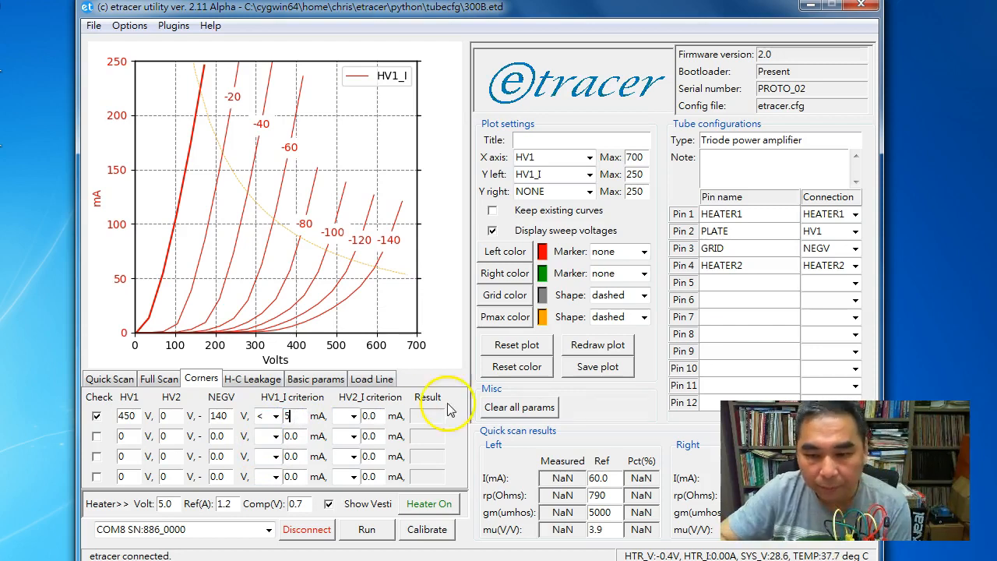
{"action": "left_click", "coordinate": [476, 423]}
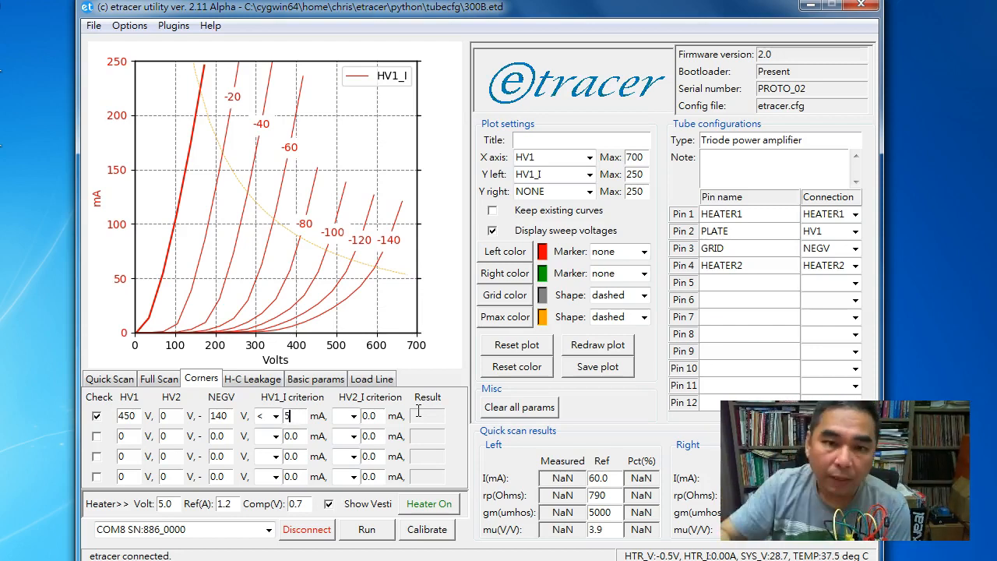
Load the 12AX7.etd tube configuration
{"action": "left_click", "coordinate": [93, 26]}
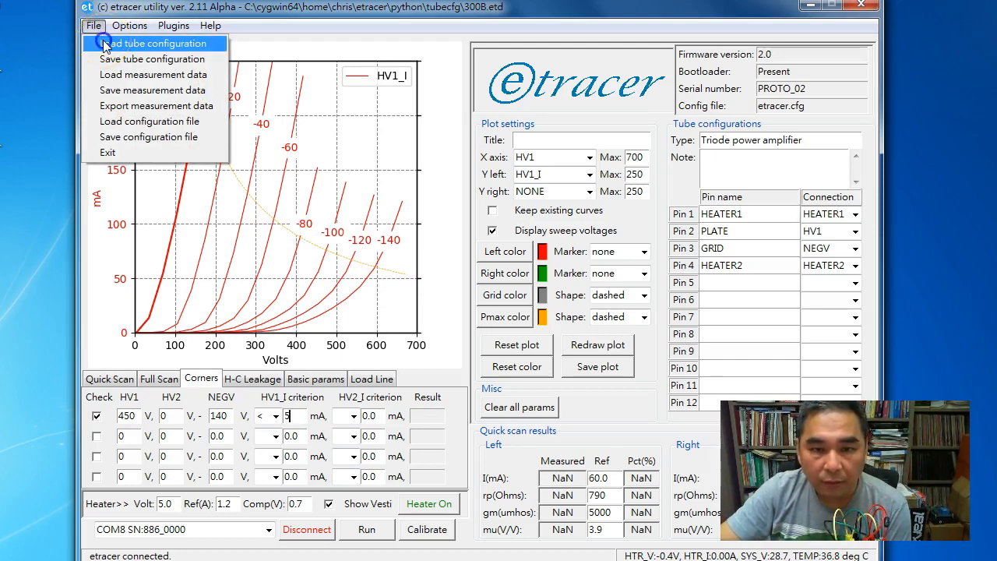
{"action": "left_click", "coordinate": [105, 45]}
{"action": "left_click", "coordinate": [378, 285]}
{"action": "scroll", "coordinate": [393, 328], "scroll_direction": "down", "scroll_amount": 5}
{"action": "scroll", "coordinate": [397, 337], "scroll_direction": "down", "scroll_amount": 2}
{"action": "left_click", "coordinate": [314, 292]}
{"action": "double_click", "coordinate": [375, 294]}
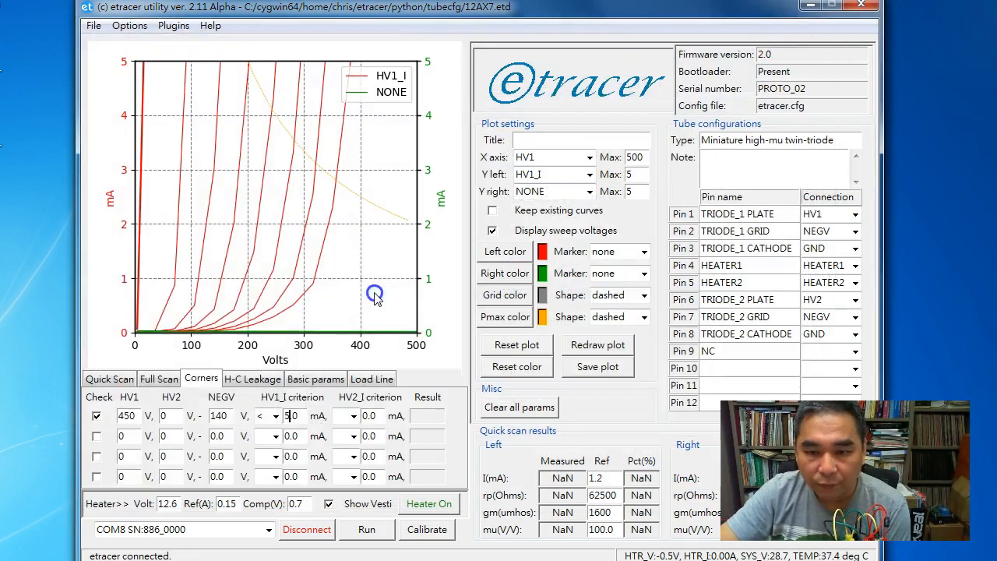
Load the measurement data file 12ax7.csv
{"action": "left_click", "coordinate": [424, 383]}
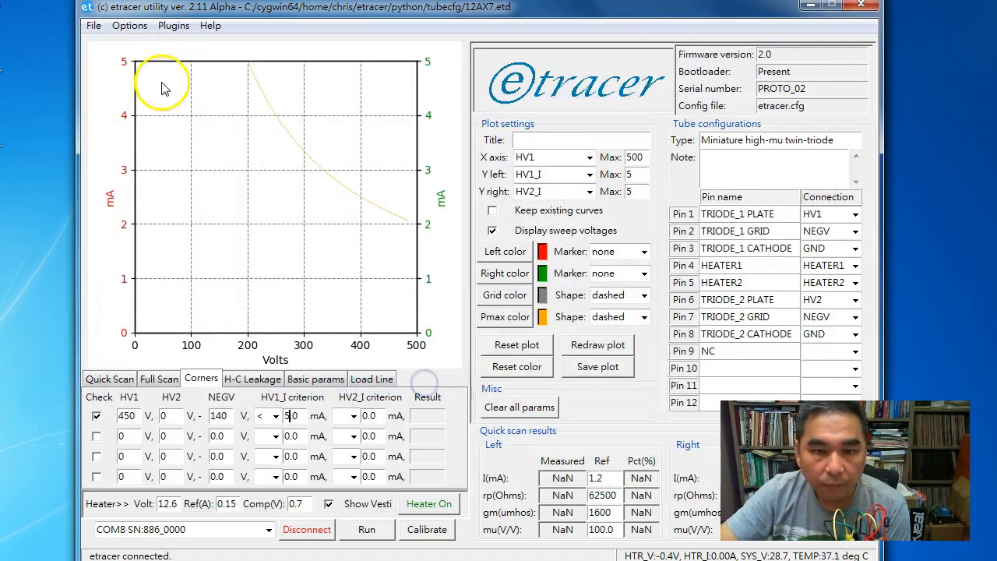
{"action": "left_click", "coordinate": [93, 25]}
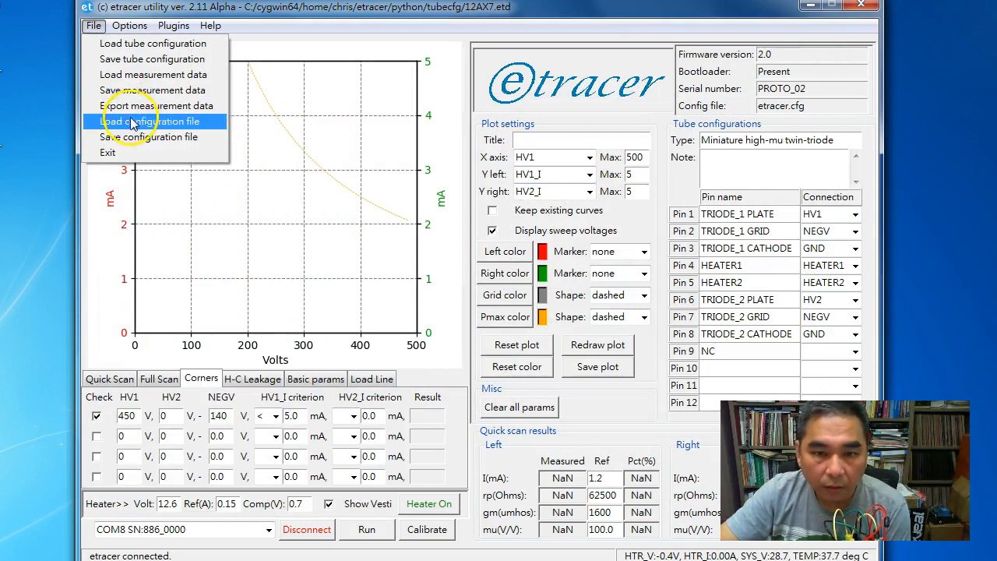
{"action": "left_click", "coordinate": [156, 75]}
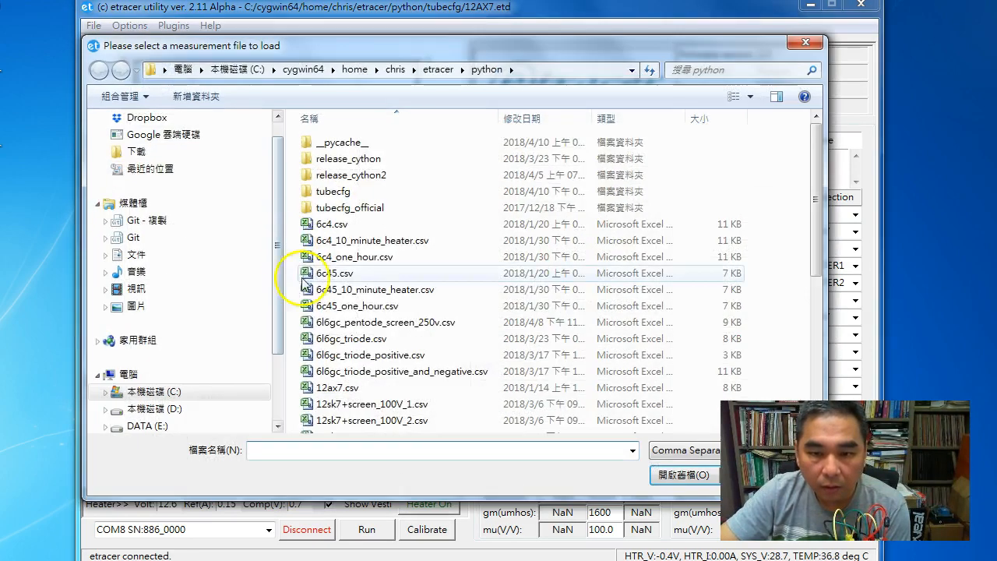
{"action": "left_click", "coordinate": [312, 305]}
{"action": "scroll", "coordinate": [343, 304], "scroll_direction": "down", "scroll_amount": 4}
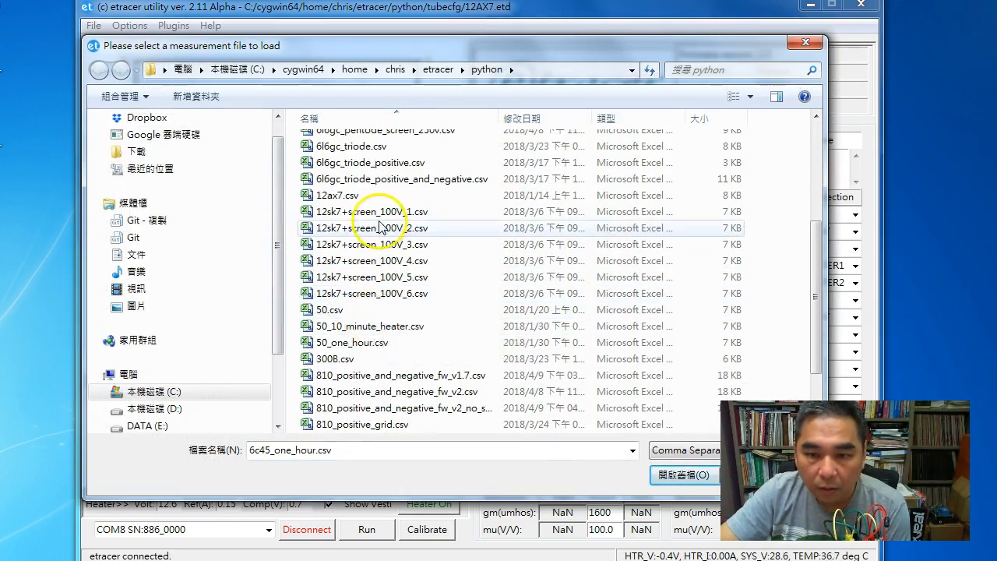
{"action": "double_click", "coordinate": [340, 196]}
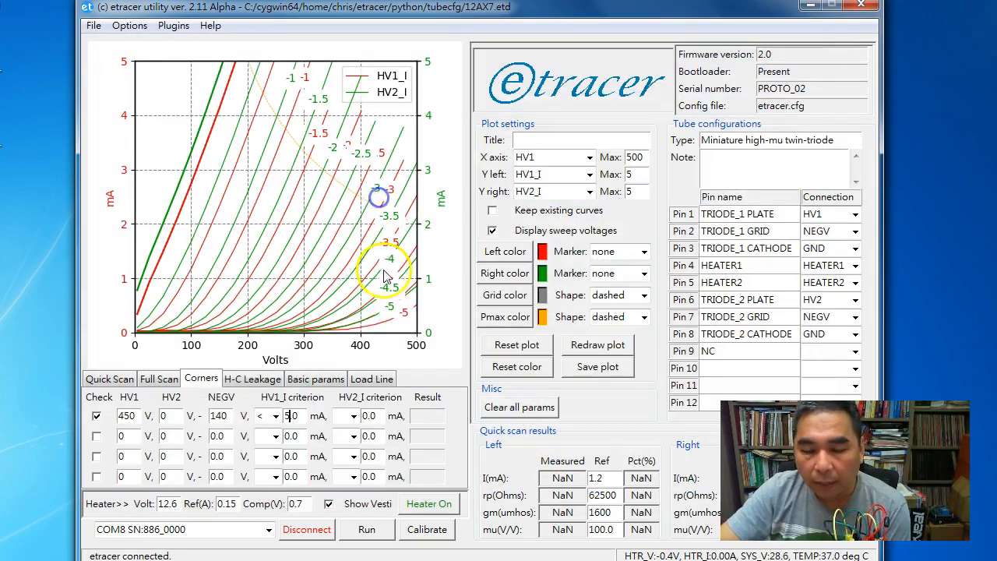
Set the plot's right Y axis to NONE and review the Quick Scan and Full Scan settings before returning to Corners
{"action": "left_click", "coordinate": [590, 191]}
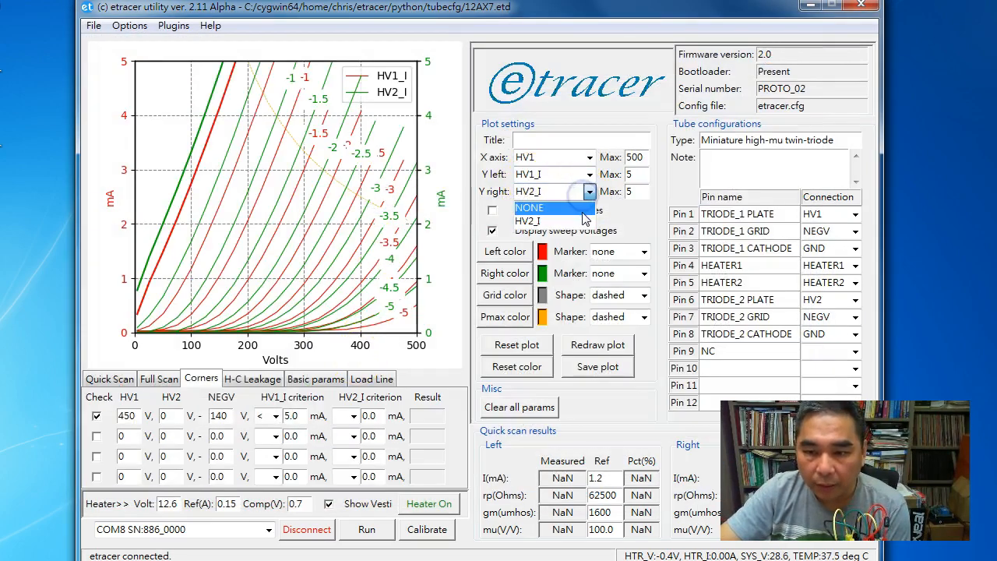
{"action": "left_click", "coordinate": [581, 208]}
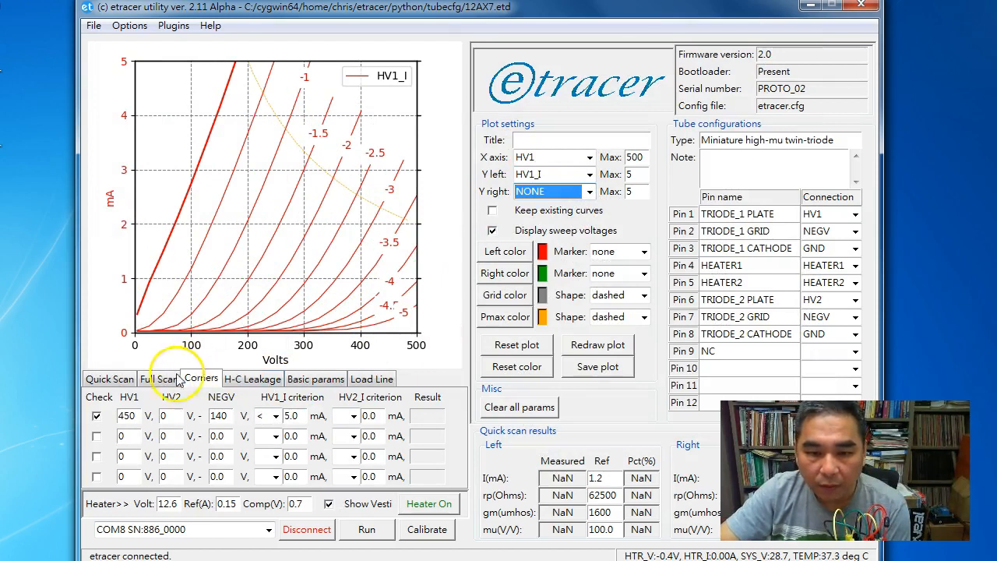
{"action": "left_click", "coordinate": [109, 379]}
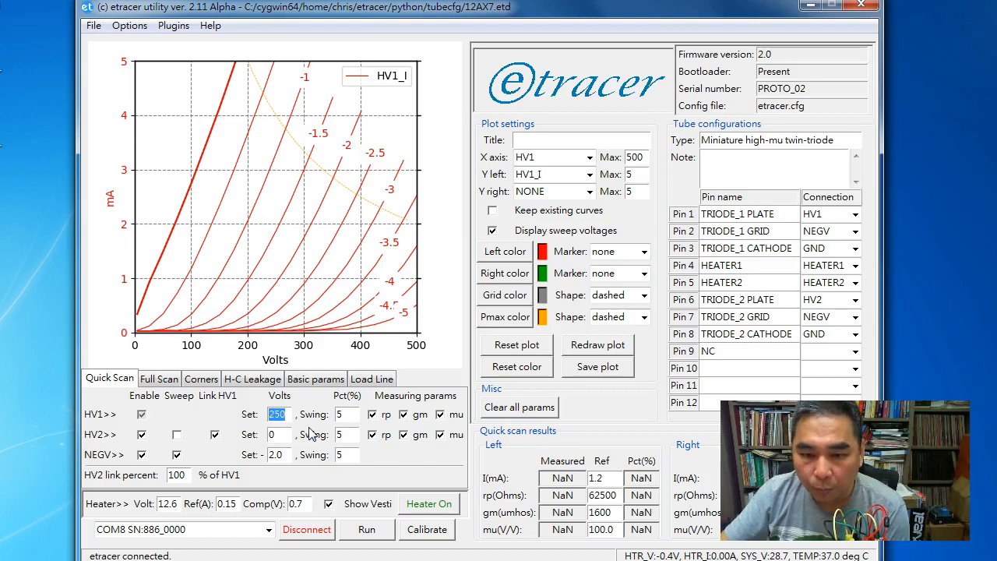
{"action": "left_click", "coordinate": [173, 381]}
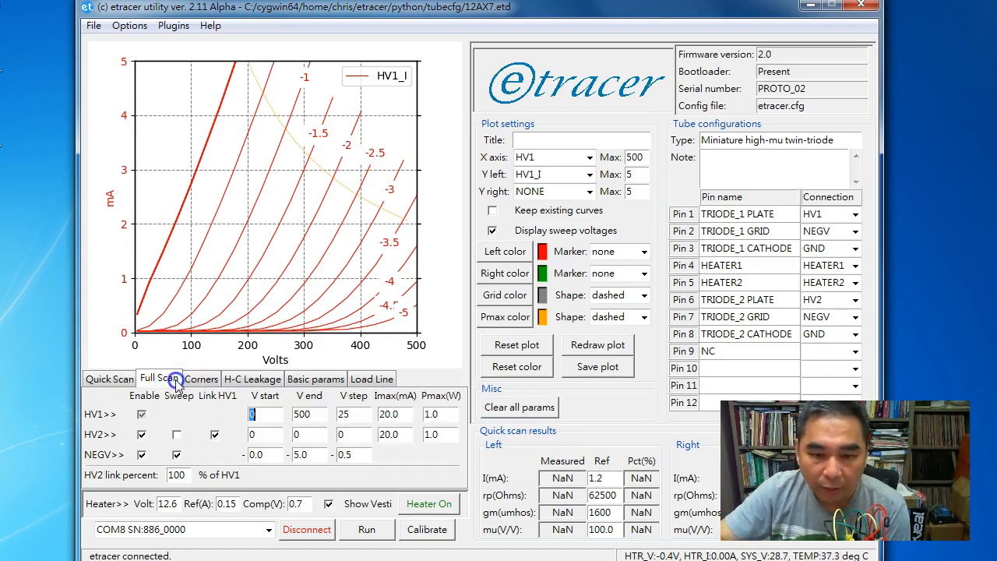
{"action": "left_click", "coordinate": [219, 380]}
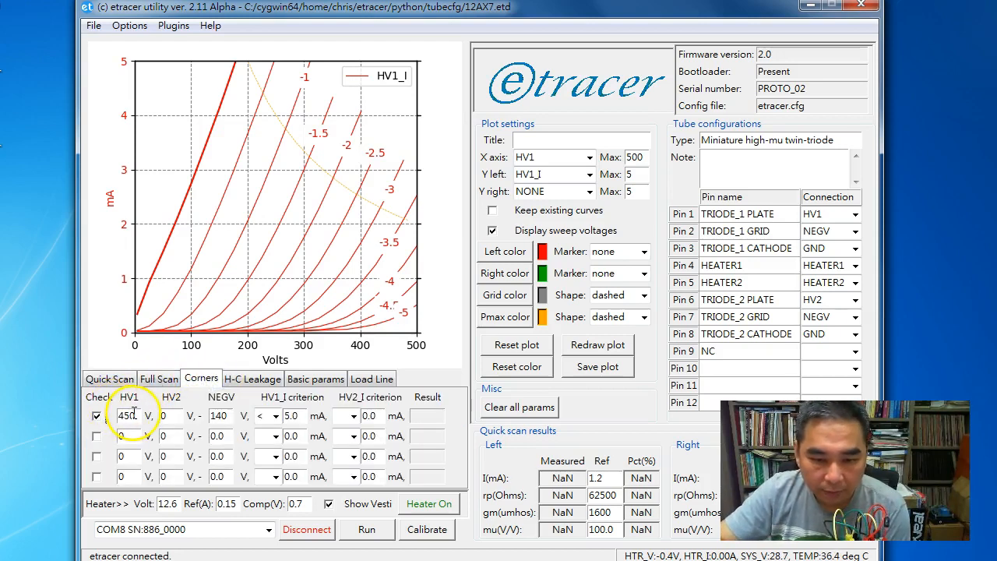
Turn on the tube heater and set the first corner check's HV1 to 250 V
{"action": "left_click", "coordinate": [428, 505]}
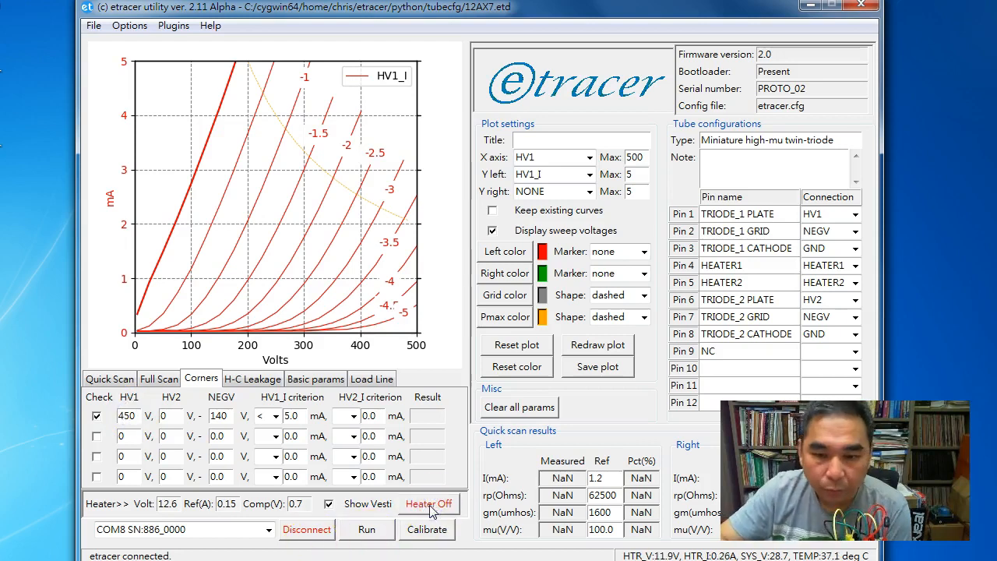
{"action": "double_click", "coordinate": [127, 415]}
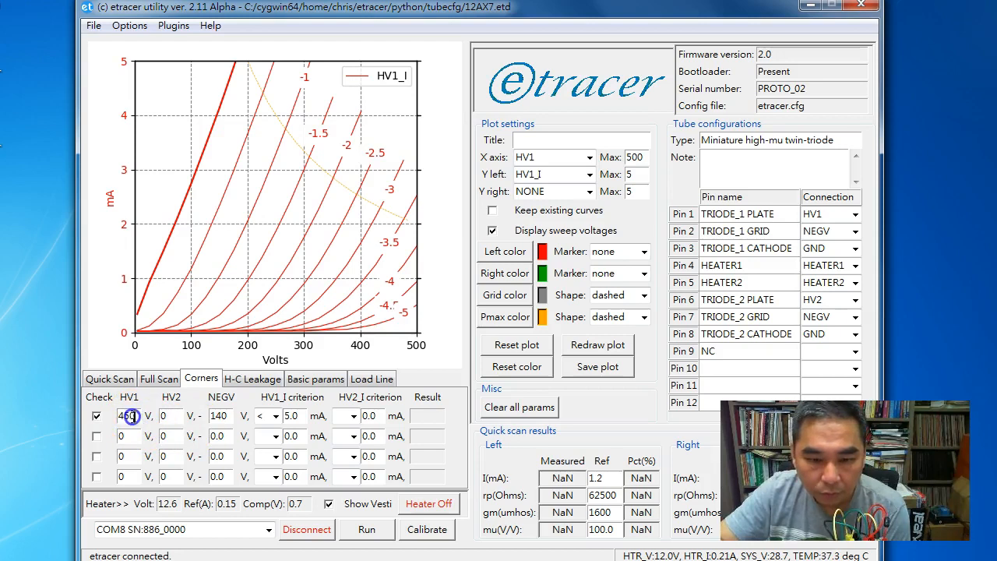
{"action": "type", "text": "250"}
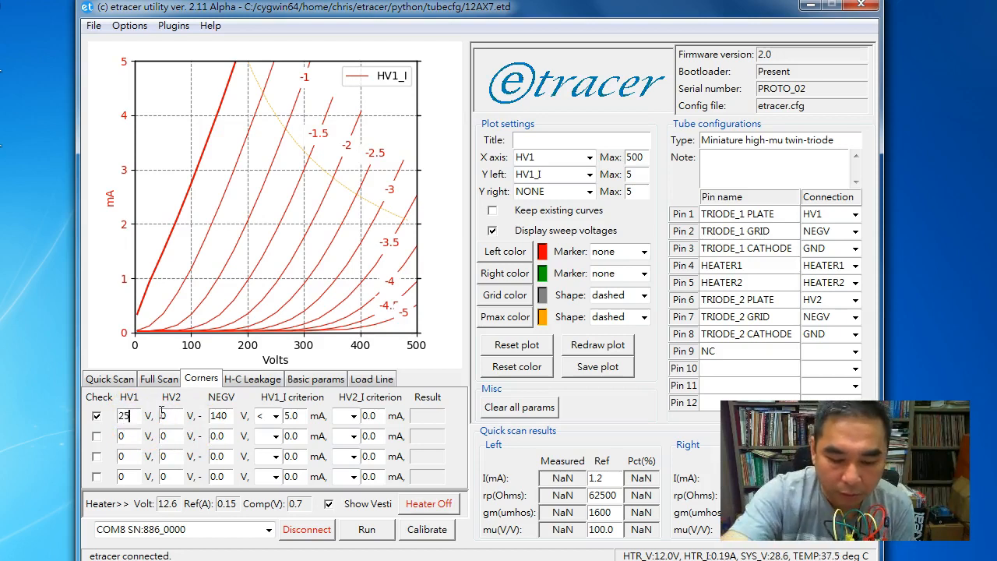
Set the plot's right Y axis to HV2_I and reset the plot to clear the curves
{"action": "left_click", "coordinate": [566, 192]}
{"action": "left_click", "coordinate": [545, 221]}
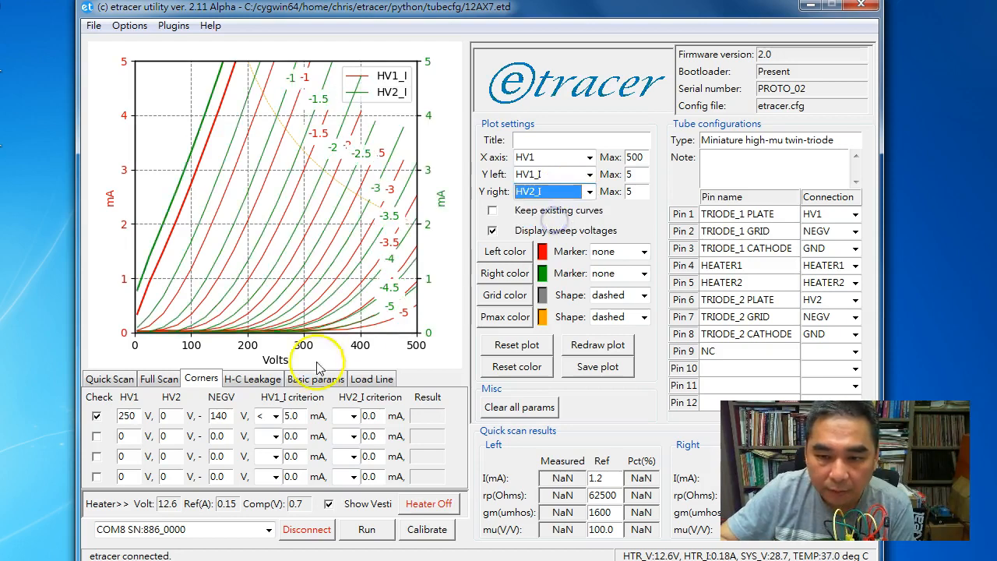
{"action": "left_click", "coordinate": [518, 347]}
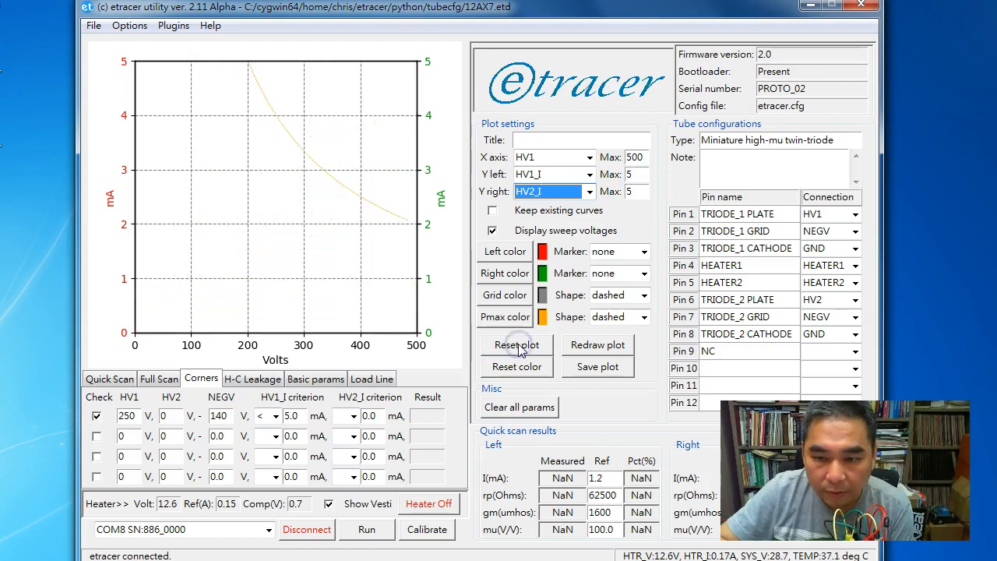
Set the first corner check's HV2 to 250 V and NEGV to -2.0 V
{"action": "double_click", "coordinate": [184, 419]}
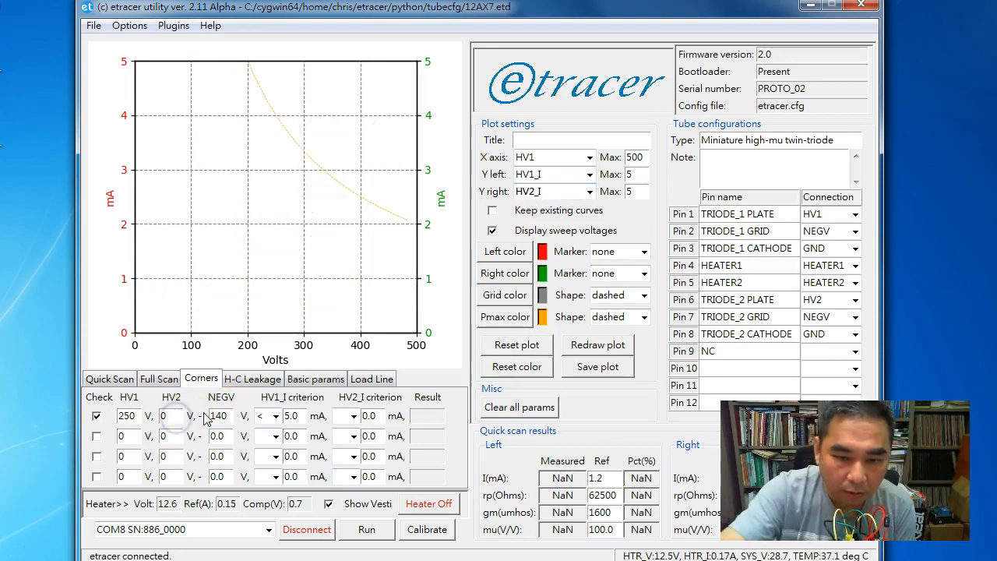
{"action": "type", "text": "250"}
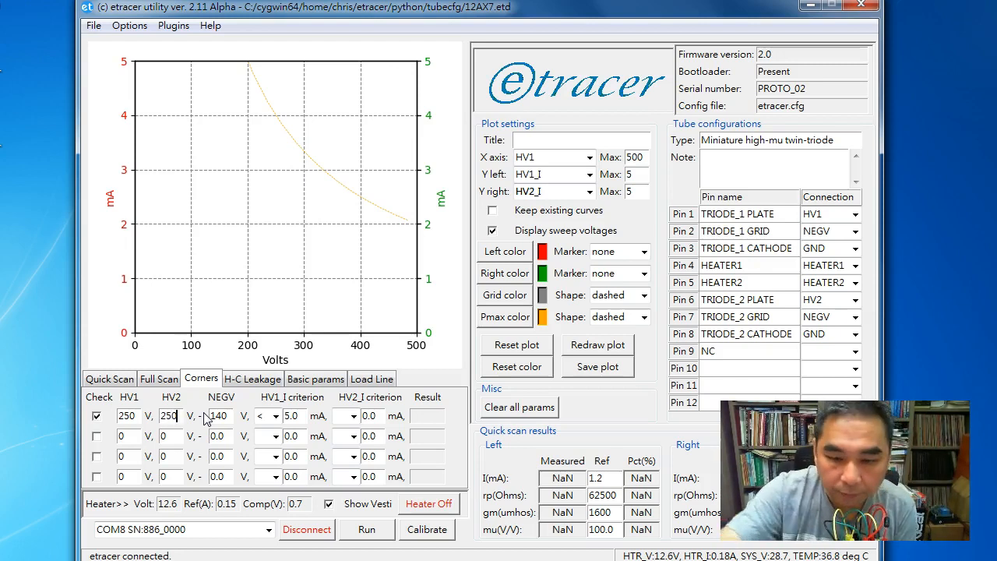
{"action": "double_click", "coordinate": [216, 417]}
{"action": "type", "text": "2.0"}
Set the first corner check's HV1_I criterion to greater than 1 mA
{"action": "left_click", "coordinate": [276, 416]}
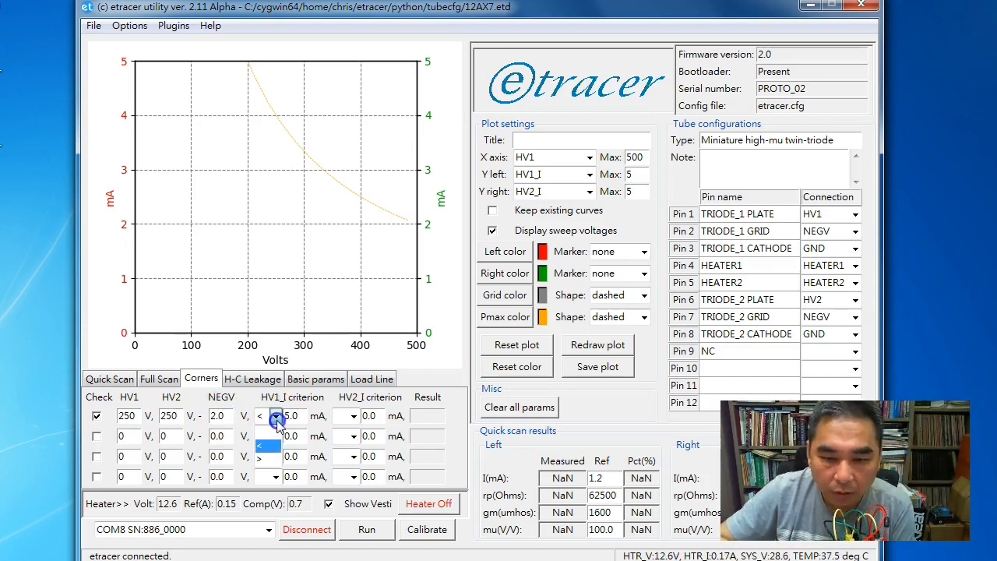
{"action": "left_click", "coordinate": [269, 442]}
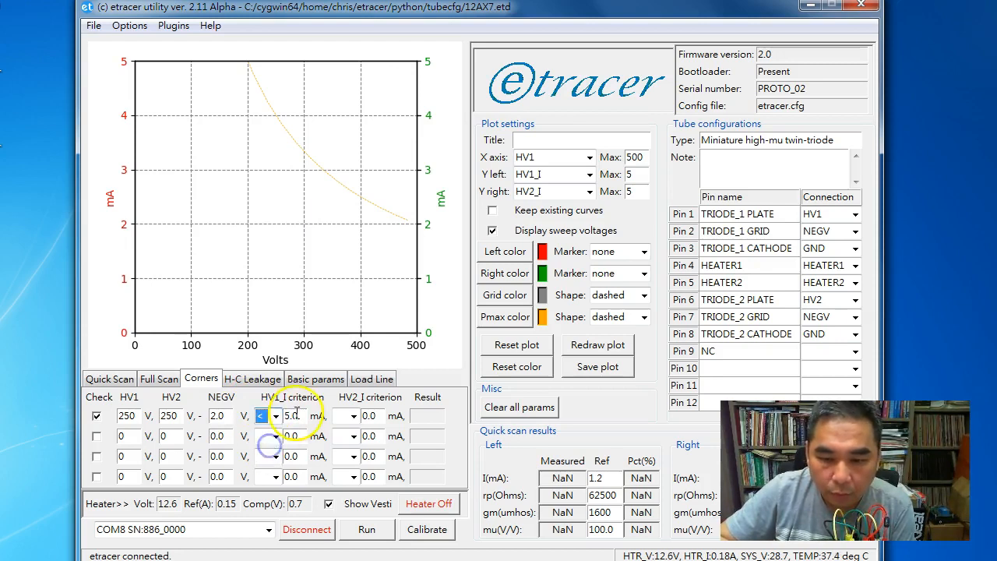
{"action": "double_click", "coordinate": [296, 416]}
{"action": "key", "text": "BackSpace"}
{"action": "type", "text": "1"}
{"action": "left_click", "coordinate": [269, 422]}
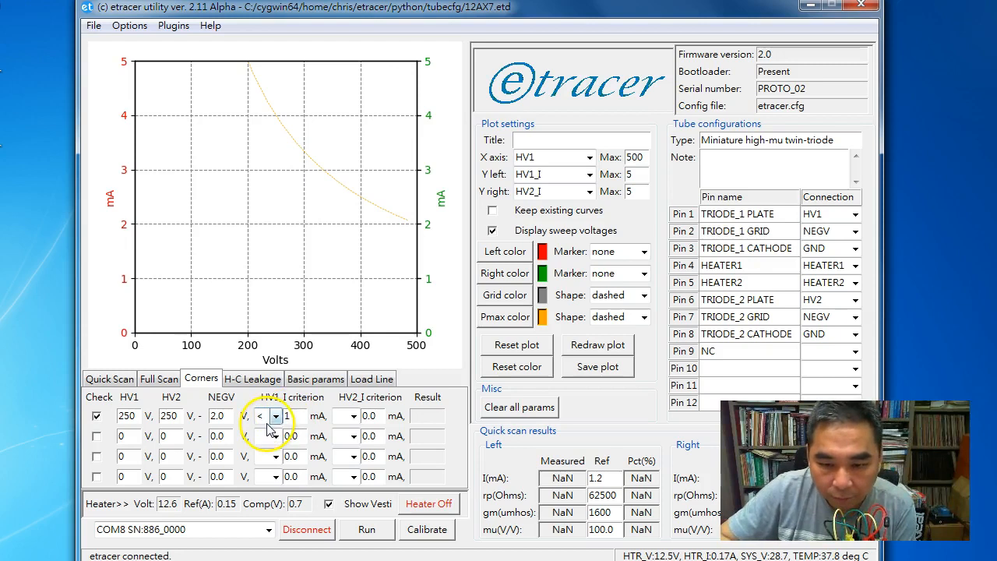
{"action": "left_click", "coordinate": [267, 452]}
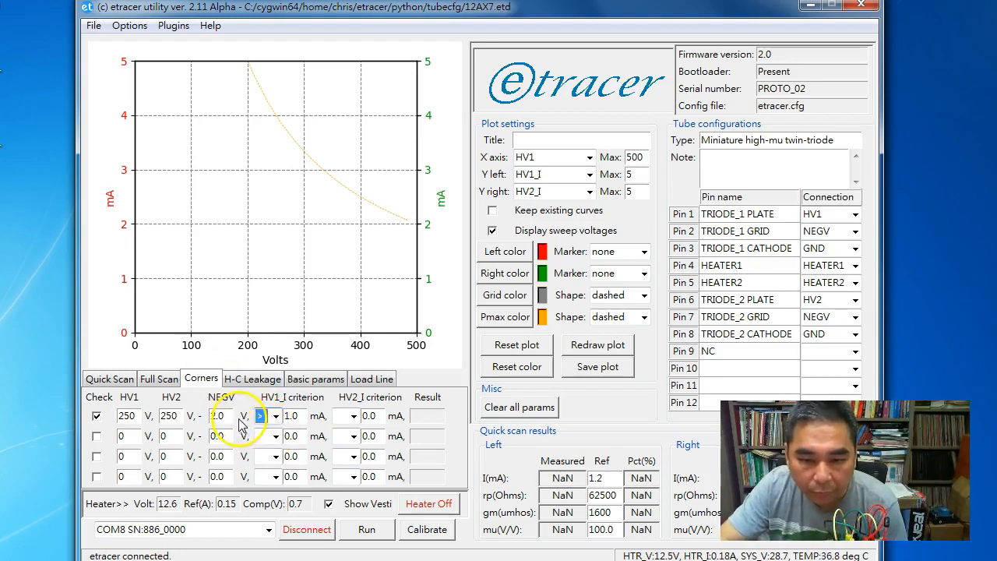
Set the first corner check's HV2_I criterion to greater than 1 mA
{"action": "left_click", "coordinate": [351, 416]}
{"action": "left_click", "coordinate": [351, 459]}
{"action": "left_click_drag", "start_coordinate": [361, 416], "coordinate": [379, 417]}
{"action": "type", "text": "1"}
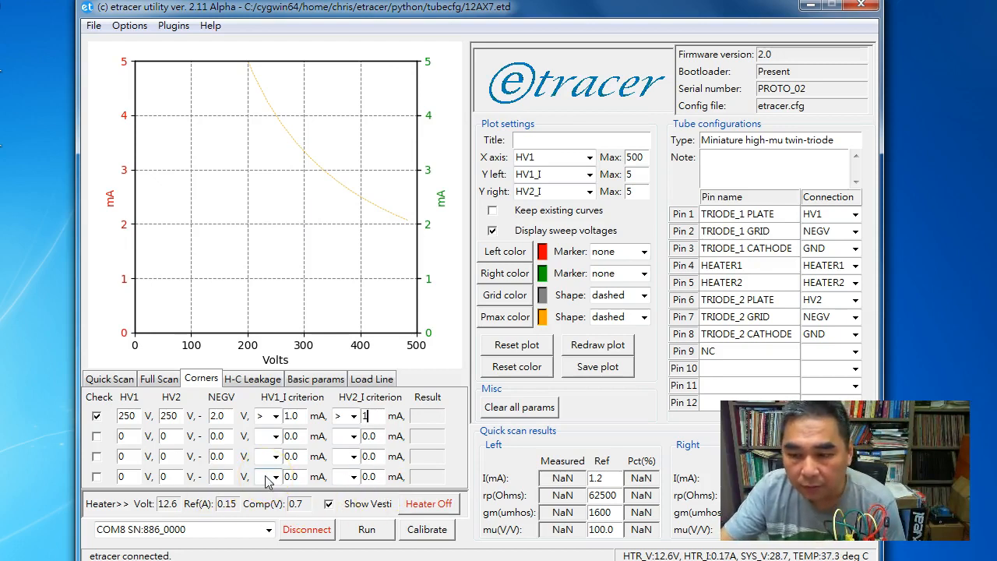
{"action": "left_click", "coordinate": [234, 484]}
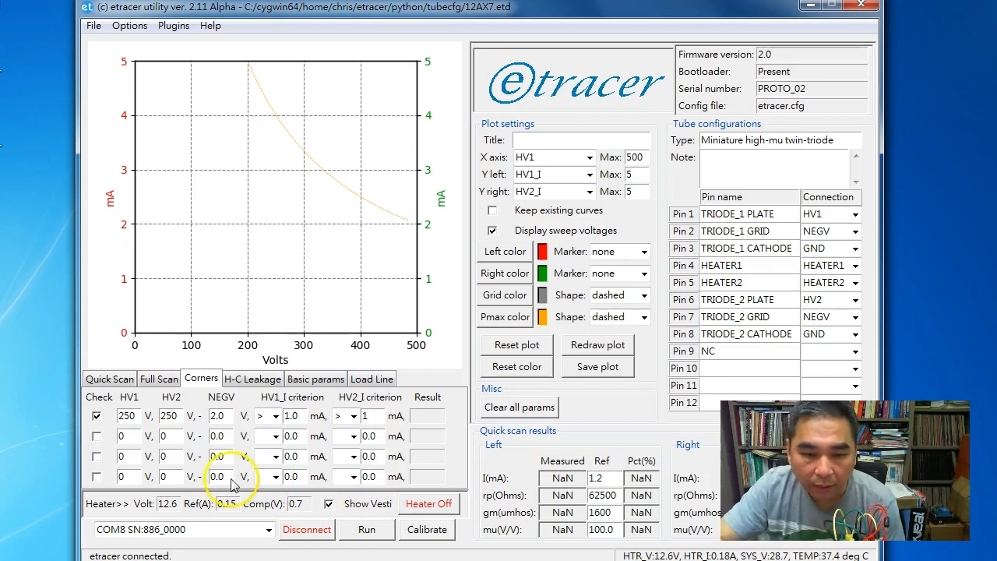
{"action": "left_click", "coordinate": [94, 440]}
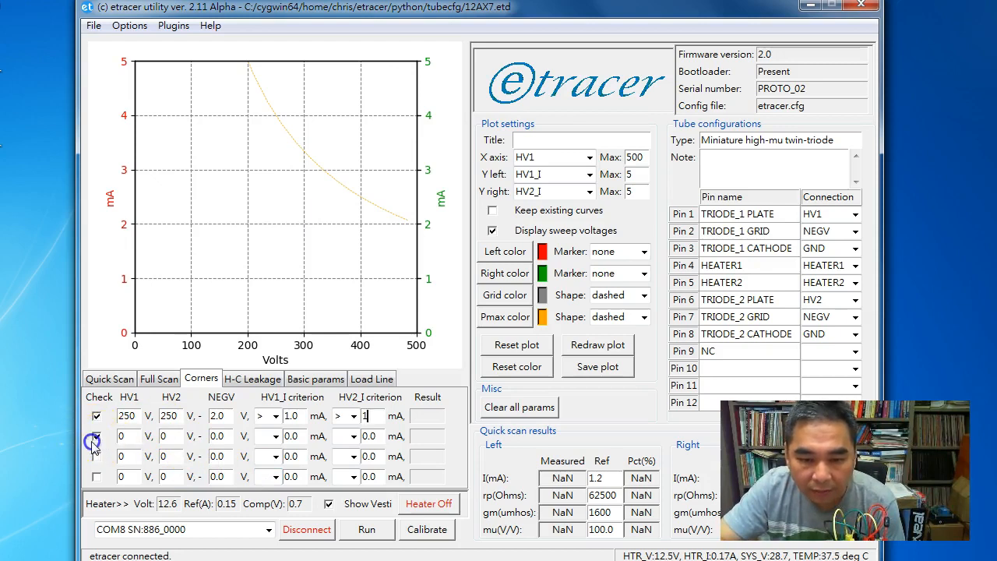
{"action": "left_click", "coordinate": [94, 441]}
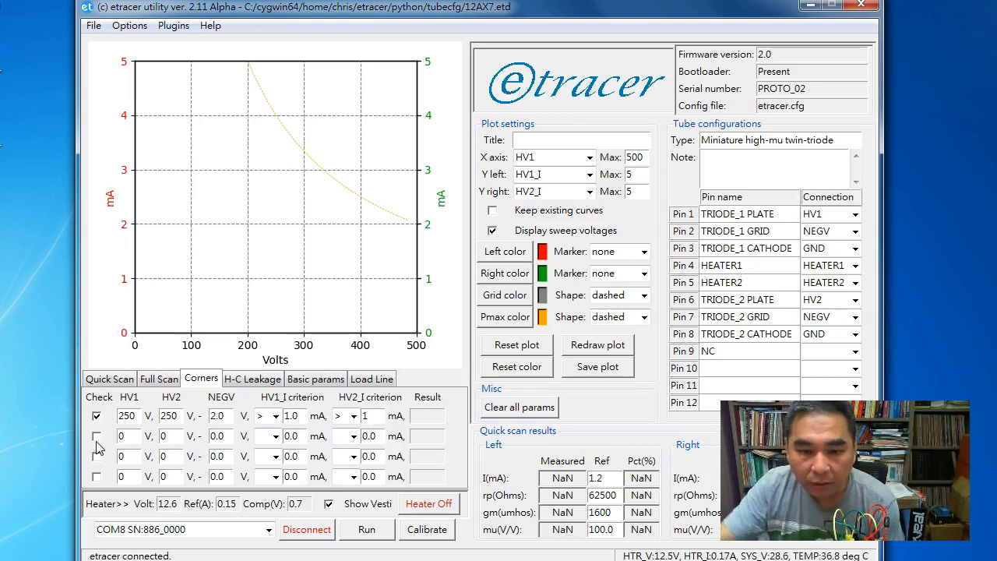
Run the corner check and examine the plotted HV1_I and HV2_I points against the criteria
{"action": "left_click", "coordinate": [366, 530]}
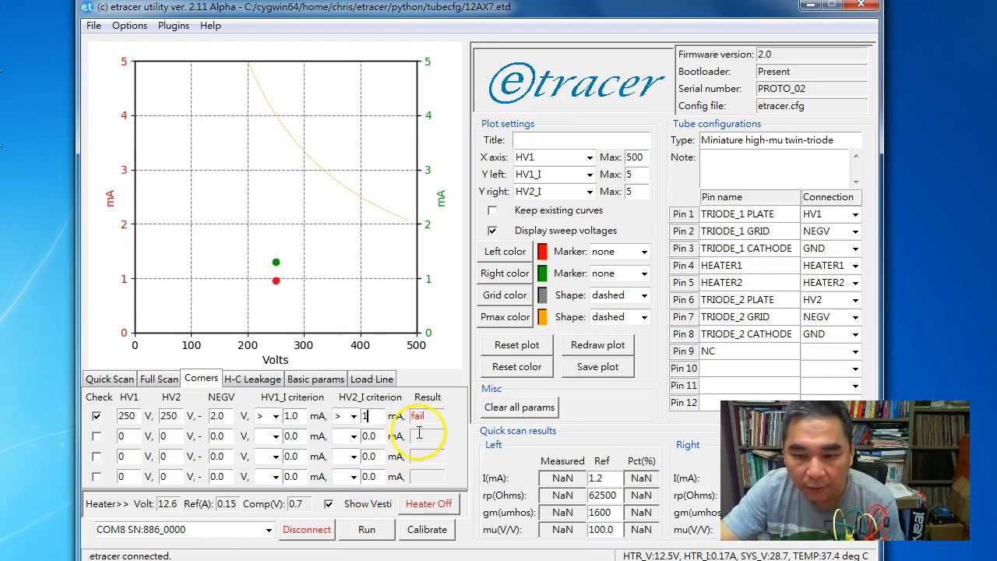
{"action": "left_click", "coordinate": [281, 289]}
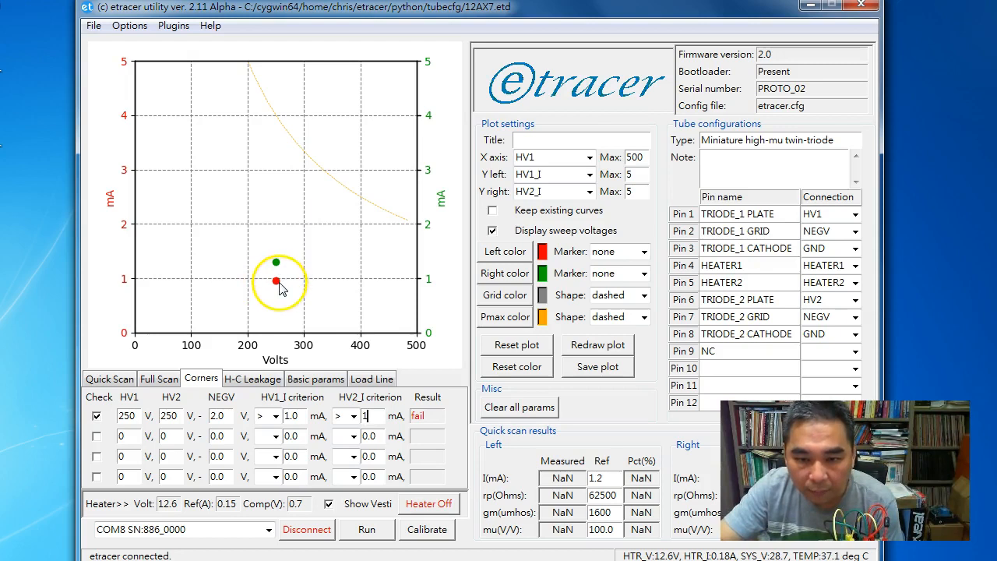
{"action": "left_click", "coordinate": [278, 267]}
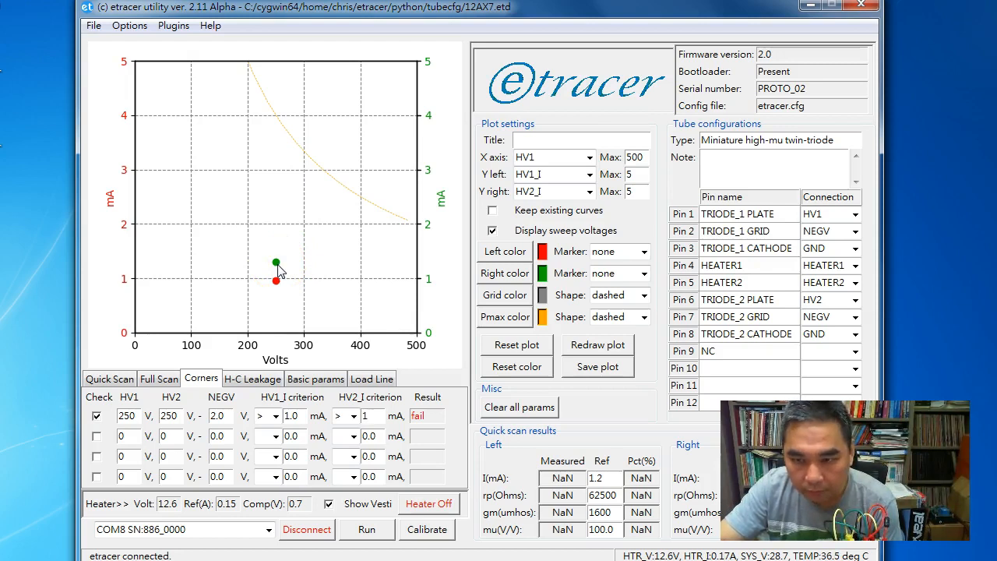
{"action": "left_click", "coordinate": [278, 271]}
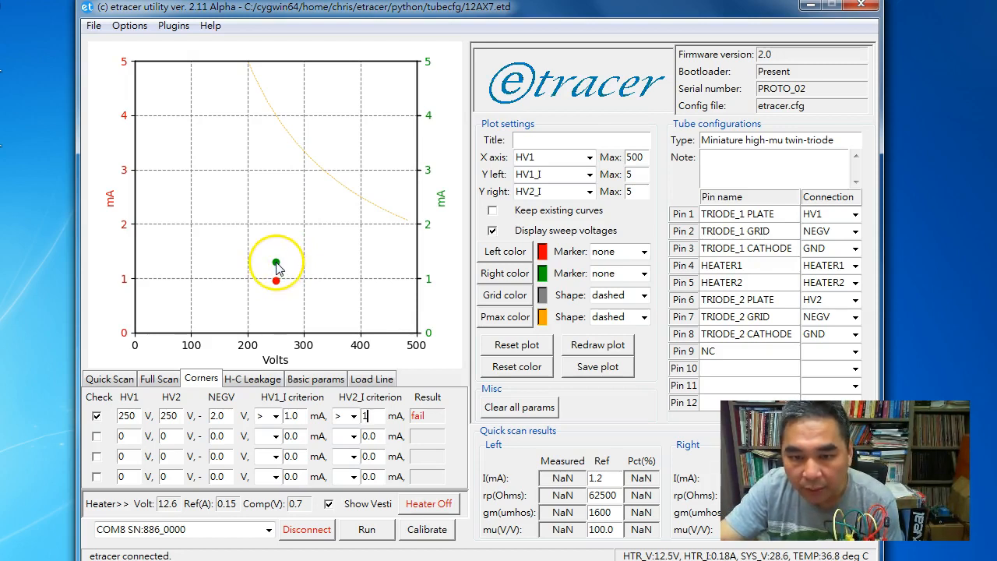
{"action": "left_click", "coordinate": [278, 268]}
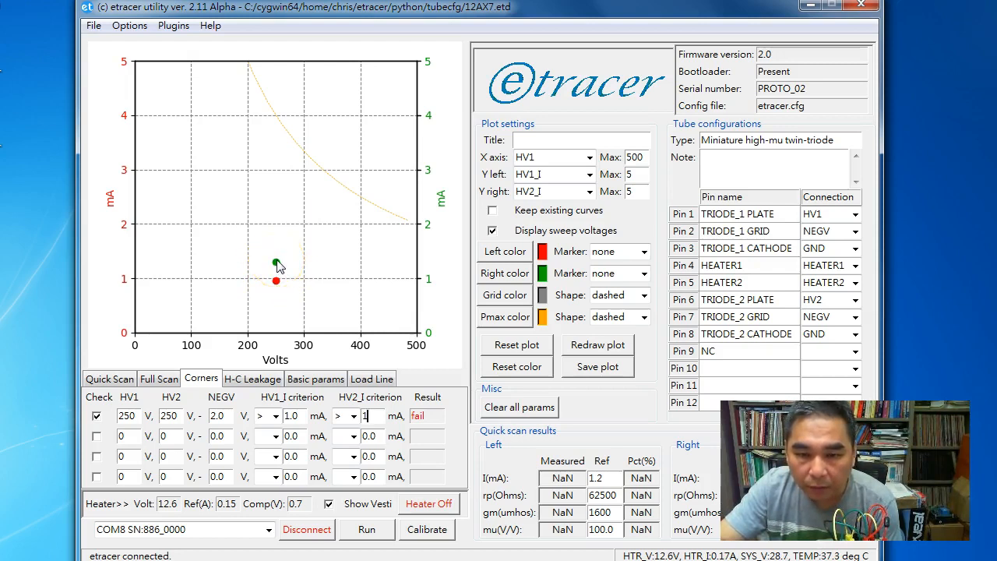
Blank the comparison sign of the first check's HV1_I criterion and run the corner check again
{"action": "left_click", "coordinate": [364, 416]}
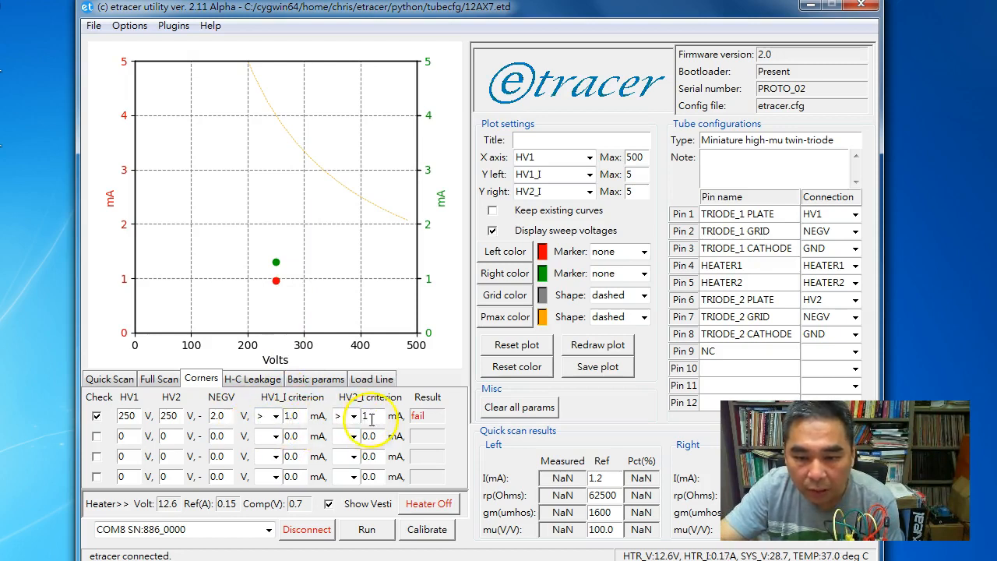
{"action": "left_click", "coordinate": [353, 417]}
{"action": "left_click", "coordinate": [354, 417]}
{"action": "left_click", "coordinate": [276, 416]}
{"action": "left_click", "coordinate": [267, 429]}
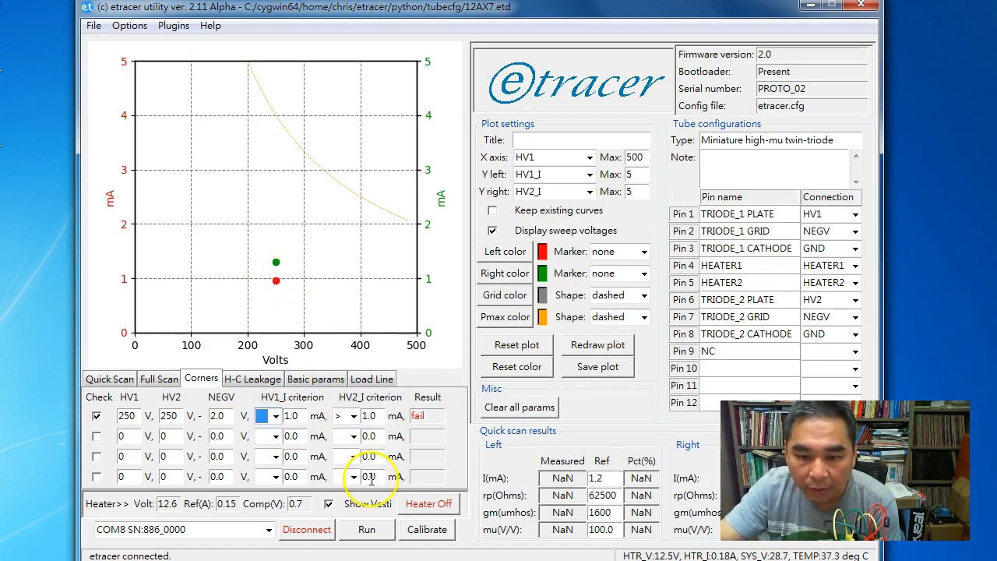
{"action": "left_click", "coordinate": [376, 537]}
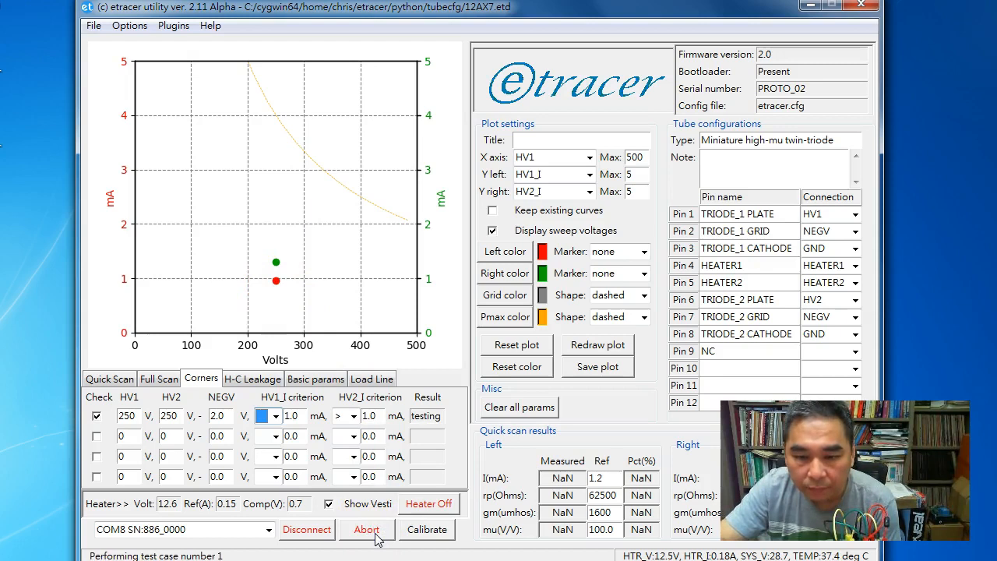